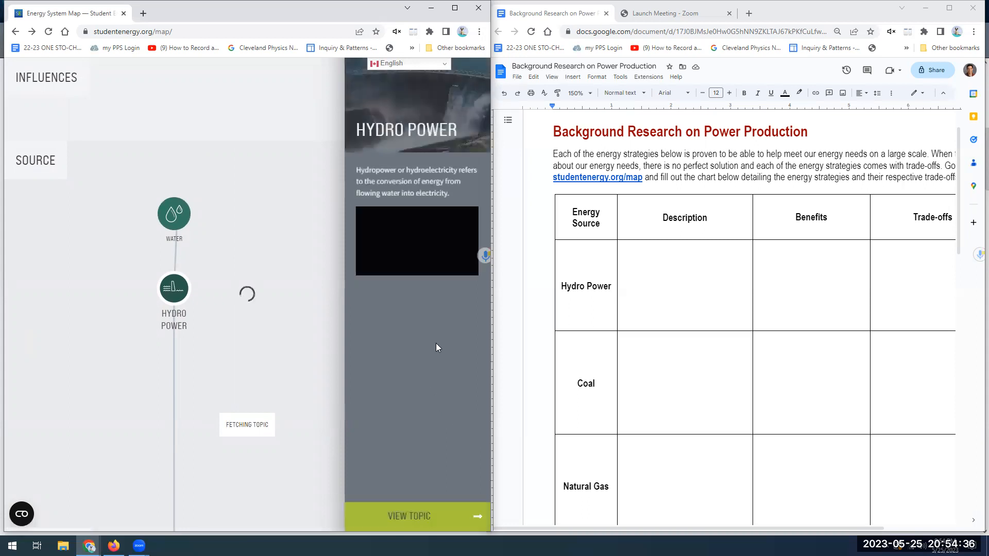
- Open the full Hydro Power topic page and read its overview, video and context sections
{"action": "left_click", "coordinate": [411, 517]}
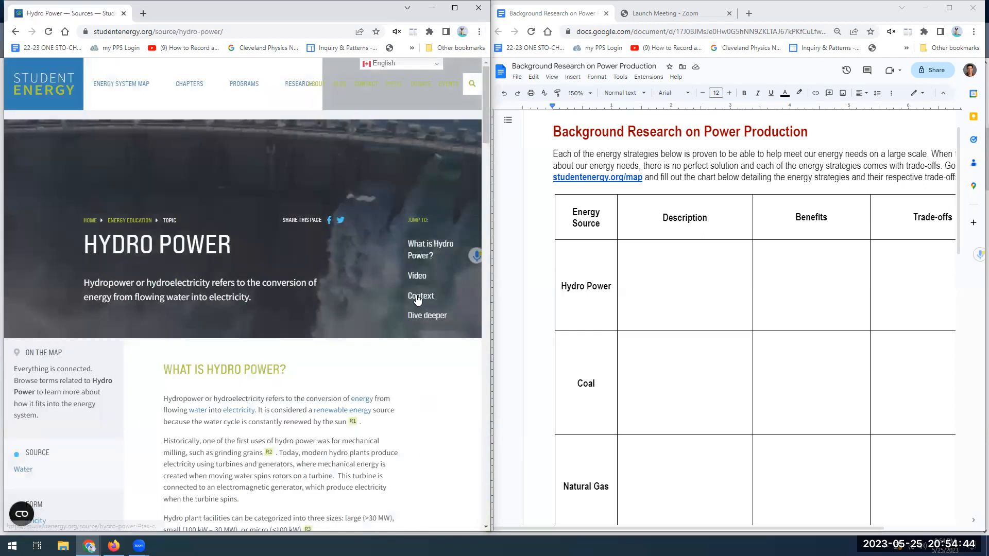
{"action": "scroll", "coordinate": [347, 288], "scroll_direction": "down", "scroll_amount": 3}
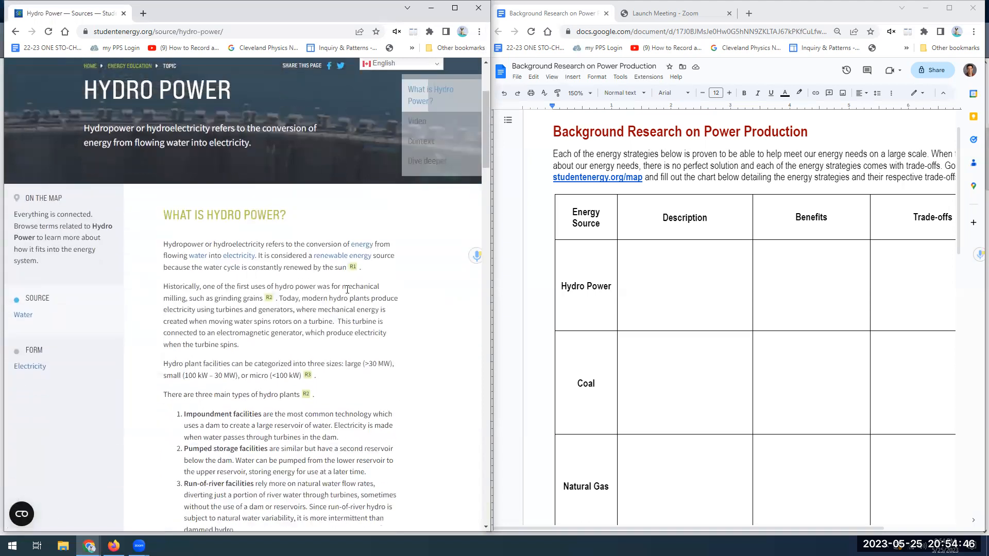
{"action": "scroll", "coordinate": [347, 290], "scroll_direction": "down", "scroll_amount": 4}
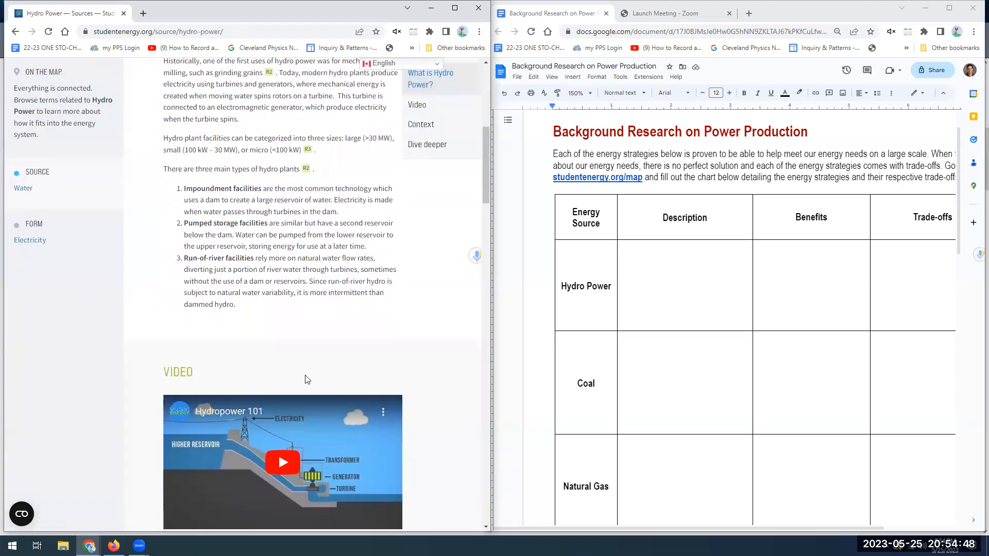
{"action": "scroll", "coordinate": [308, 380], "scroll_direction": "down", "scroll_amount": 9}
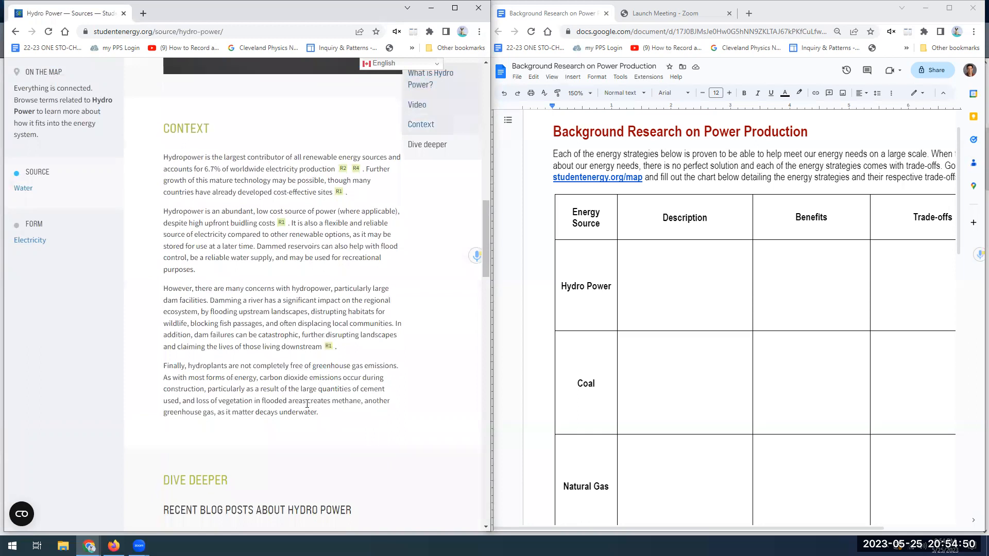
{"action": "scroll", "coordinate": [266, 309], "scroll_direction": "up", "scroll_amount": 7}
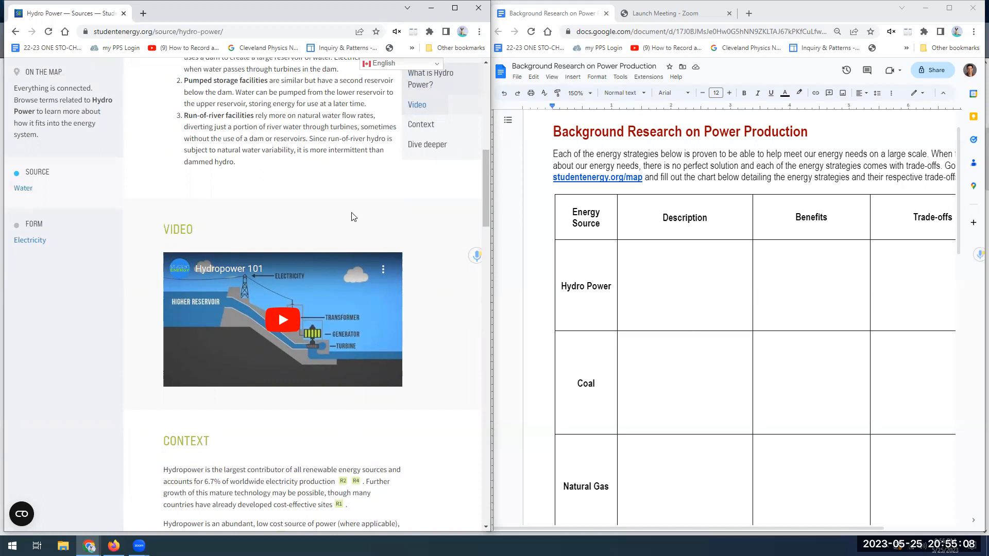
{"action": "scroll", "coordinate": [354, 217], "scroll_direction": "up", "scroll_amount": 5}
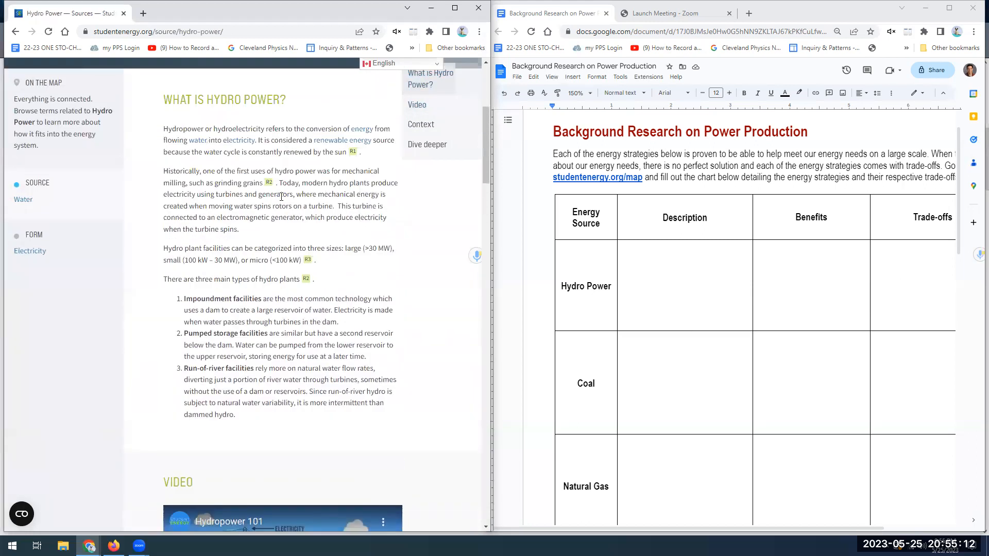
{"action": "scroll", "coordinate": [281, 196], "scroll_direction": "up", "scroll_amount": 1}
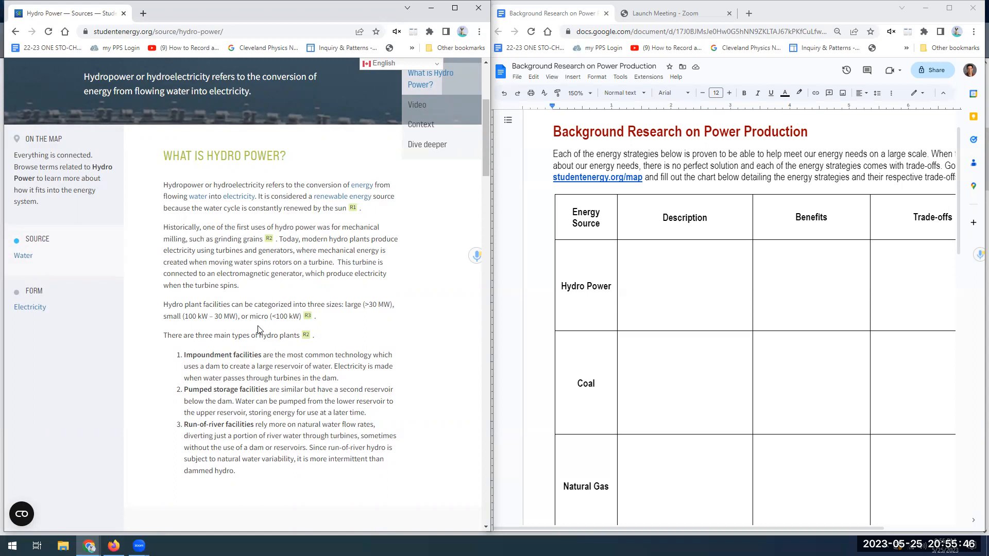
{"action": "scroll", "coordinate": [259, 330], "scroll_direction": "down", "scroll_amount": 1}
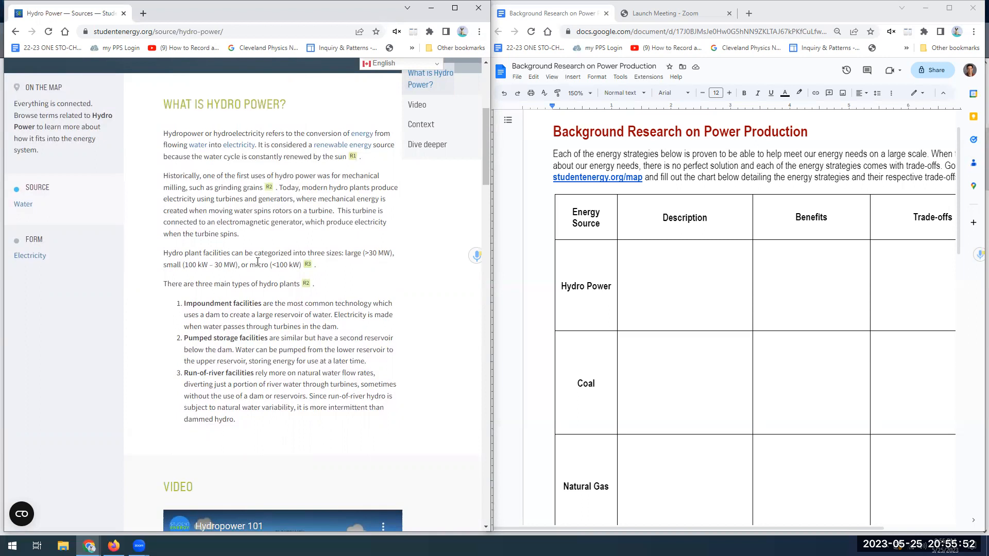
- In the Hydro Power row's Description cell, write "Mechanical energy from moving water spins turbine" at font size 15
{"action": "left_click", "coordinate": [625, 249]}
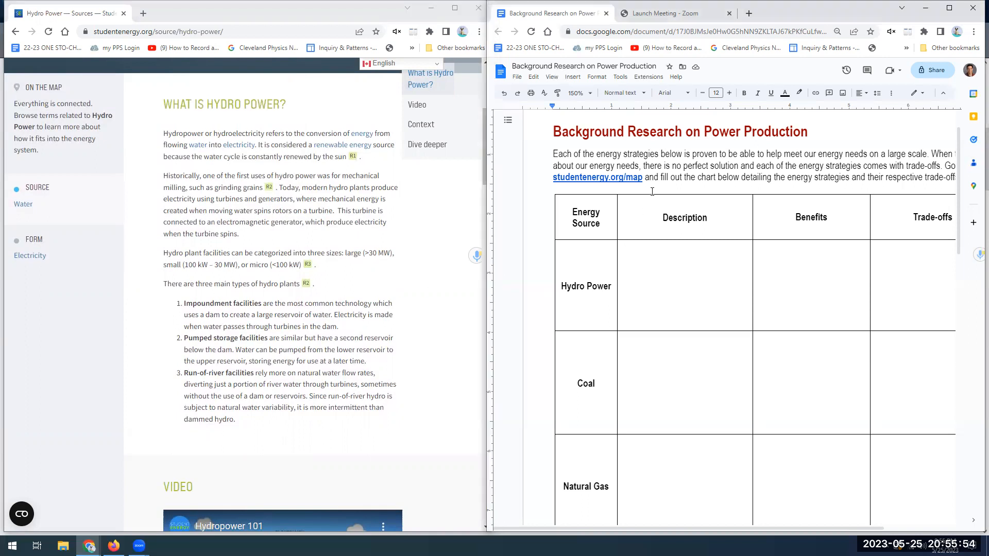
{"action": "left_click", "coordinate": [730, 93]}
{"action": "left_click", "coordinate": [730, 93]}
{"action": "left_click", "coordinate": [729, 93]}
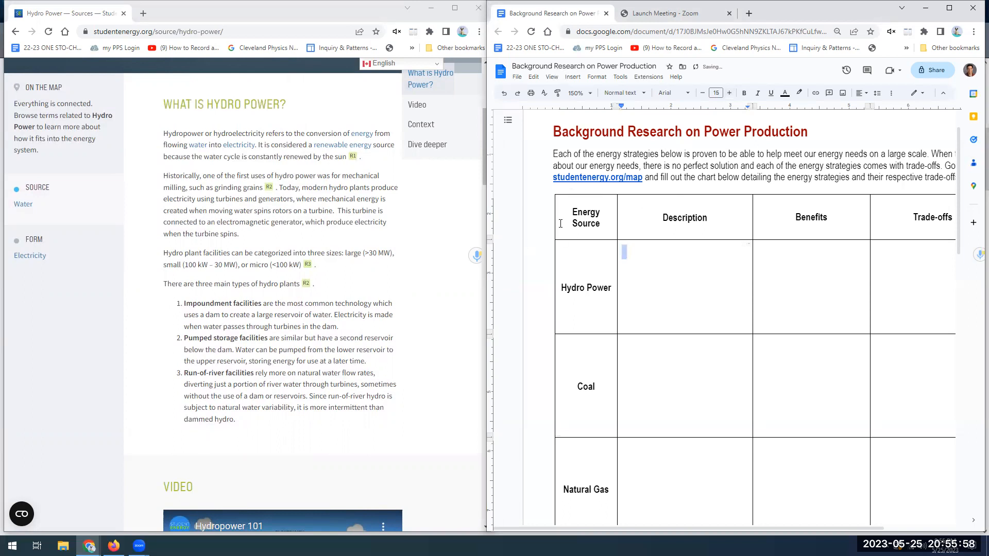
{"action": "type", "text": "Mechanical energy"}
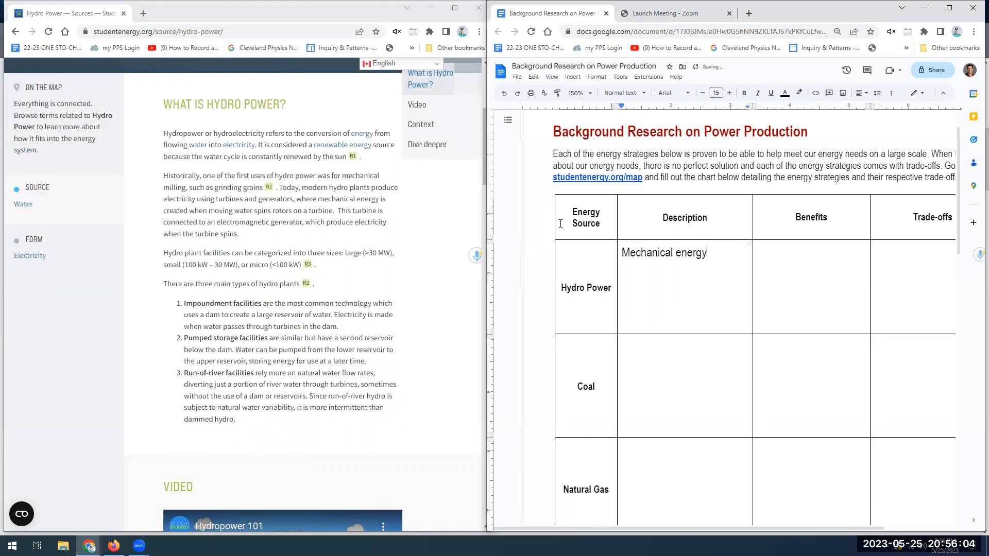
{"action": "type", "text": " from moving"}
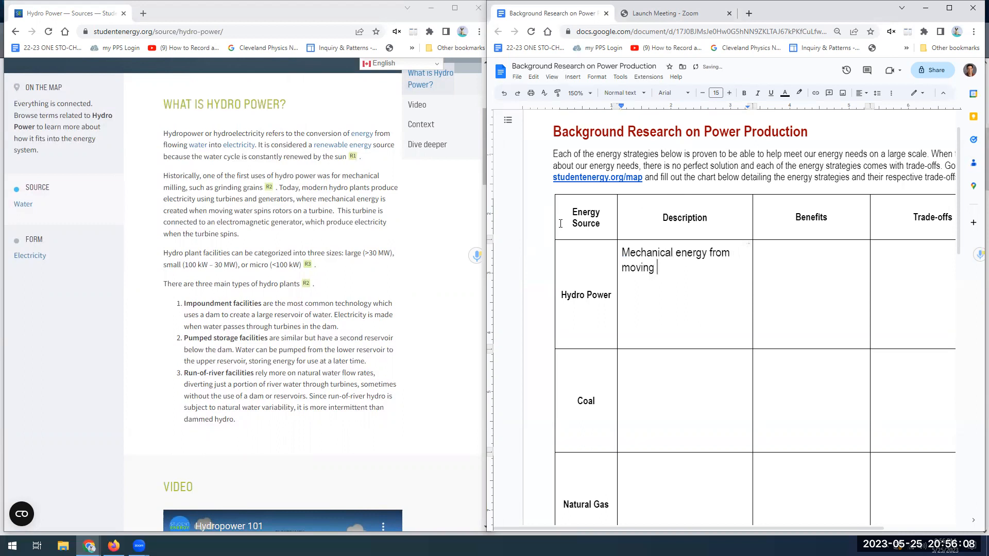
{"action": "type", "text": " water spinds"}
{"action": "key", "text": "BackSpace"}
{"action": "key", "text": "BackSpace"}
{"action": "key", "text": "BackSpace"}
{"action": "type", "text": "s turbine "}
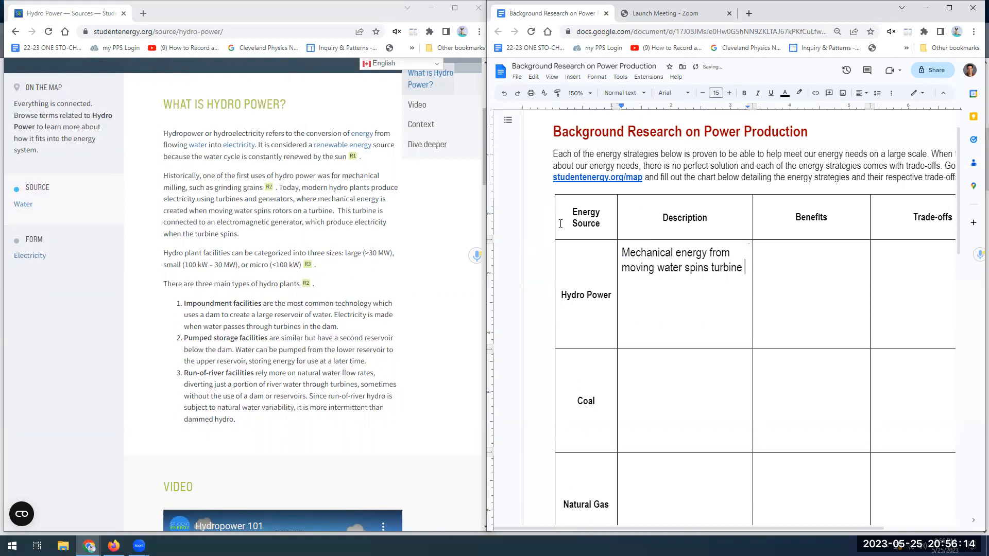
- Continue the Hydro Power description with "connected to a generator. That creates electricity"
{"action": "type", "text": "connect"}
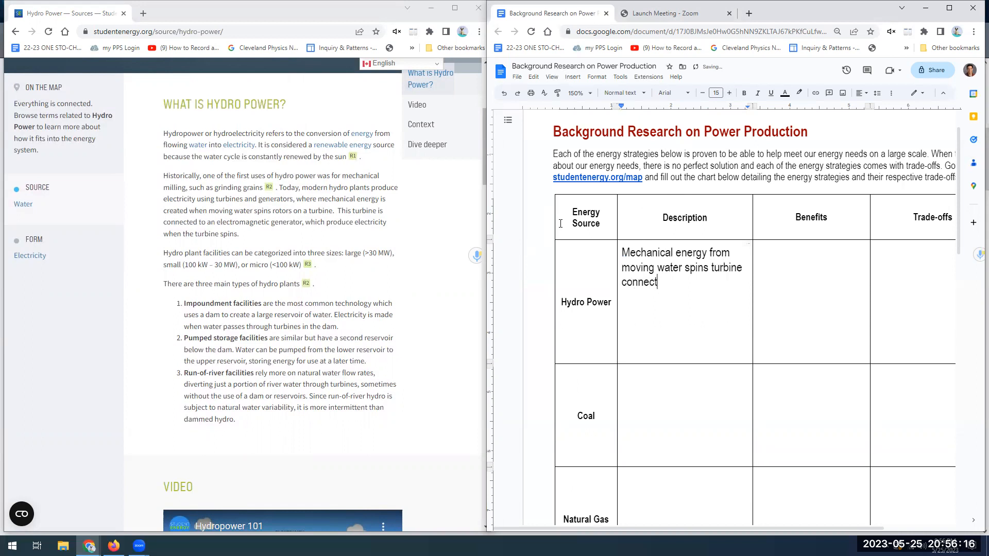
{"action": "type", "text": "ed to a generator"}
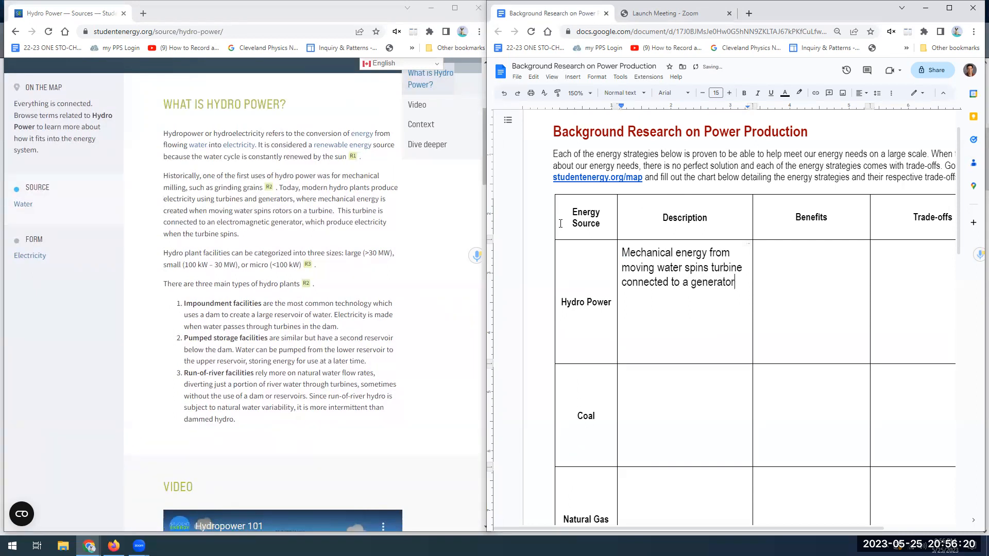
{"action": "type", "text": ". That c"}
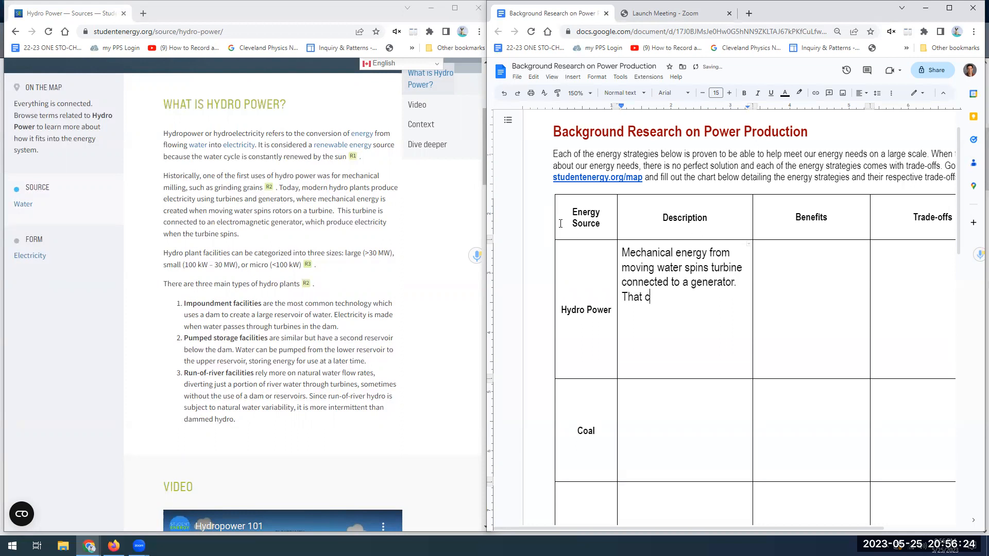
{"action": "type", "text": "reates electricity"}
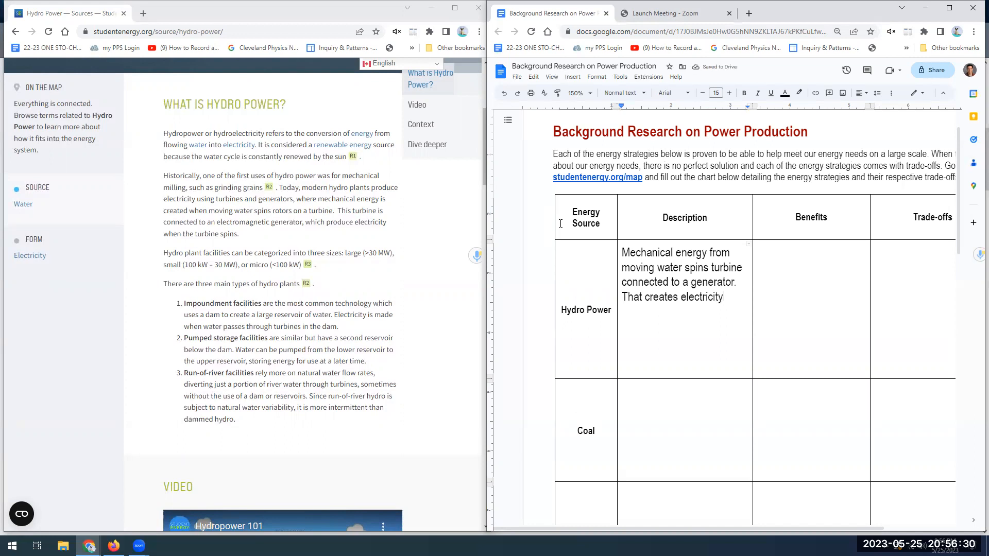
- Remove surplus blank lines from the Hydro Power description, end its last sentence with a period and add "Renewable."
{"action": "left_click", "coordinate": [689, 365]}
{"action": "key", "text": "BackSpace"}
{"action": "key", "text": "BackSpace"}
{"action": "left_click", "coordinate": [725, 298]}
{"action": "type", "text": "."}
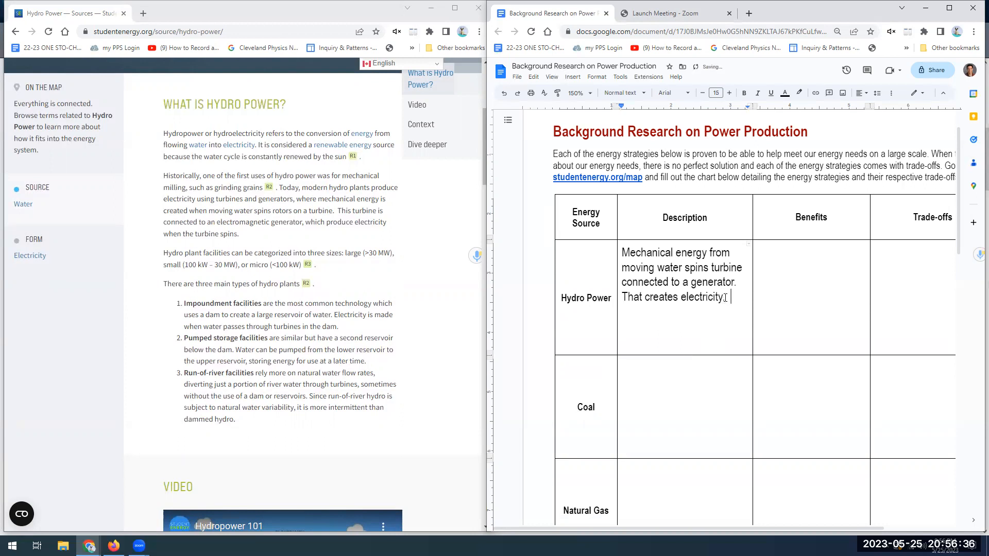
{"action": "type", "text": " Renewable."}
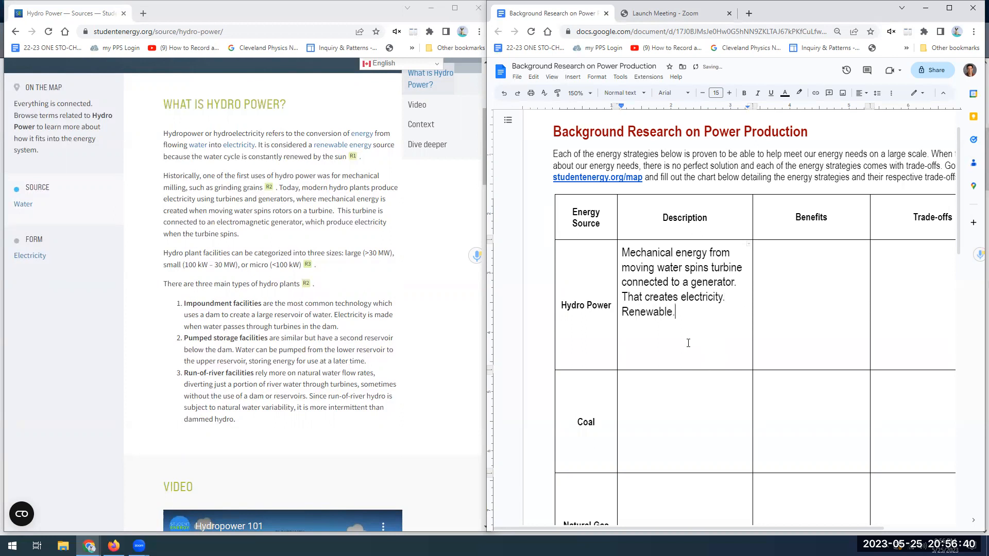
{"action": "key", "text": "Return"}
- Read the Hydro Power page's Context section and highlight the paragraph on hydropower's cost, reliability and flood control
{"action": "scroll", "coordinate": [346, 338], "scroll_direction": "down", "scroll_amount": 1}
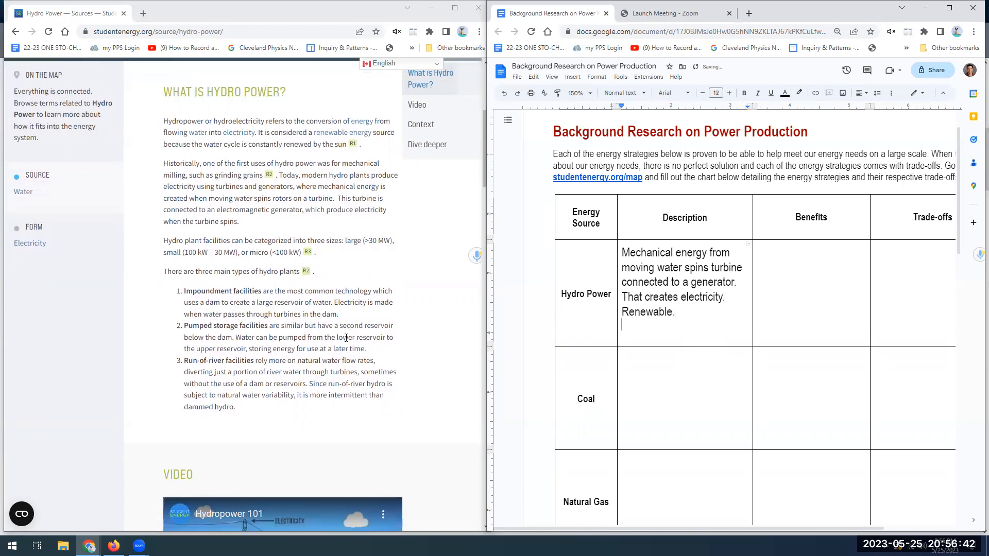
{"action": "scroll", "coordinate": [347, 337], "scroll_direction": "down", "scroll_amount": 5}
{"action": "scroll", "coordinate": [346, 337], "scroll_direction": "down", "scroll_amount": 3}
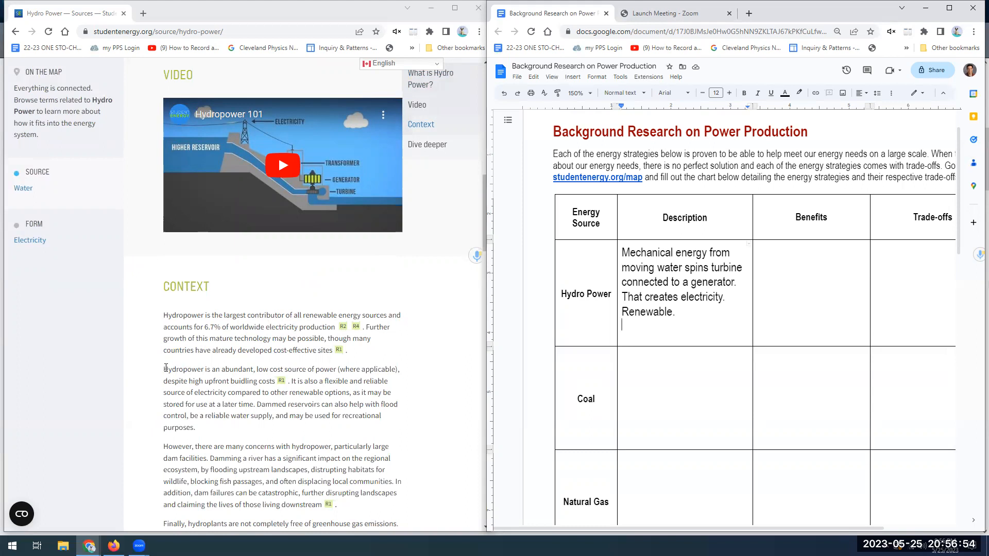
{"action": "left_click_drag", "start_coordinate": [159, 372], "coordinate": [219, 428]}
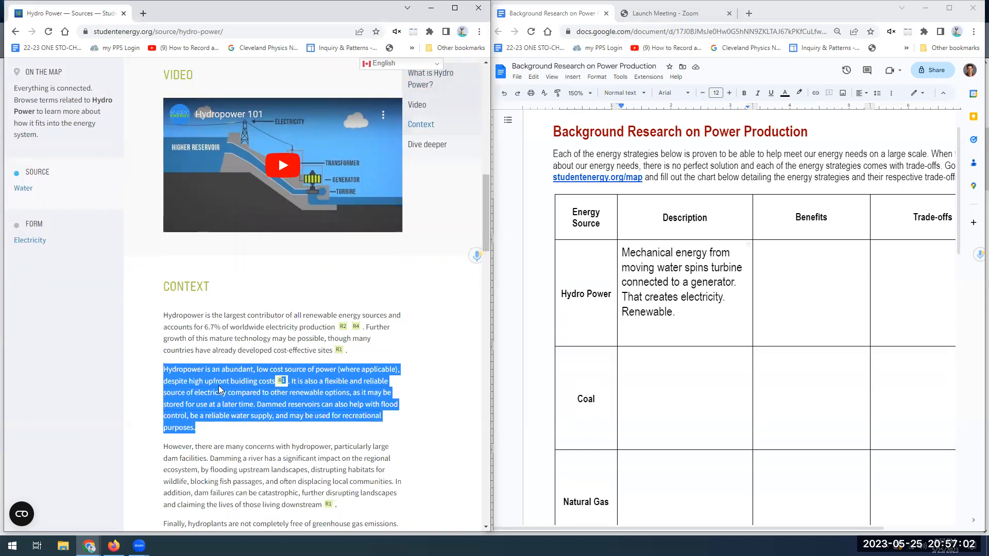
{"action": "mouse_move", "coordinate": [168, 447]}
{"action": "left_mouse_down"}
{"action": "mouse_move", "coordinate": [222, 449]}
{"action": "mouse_move", "coordinate": [262, 481]}
{"action": "left_mouse_up"}
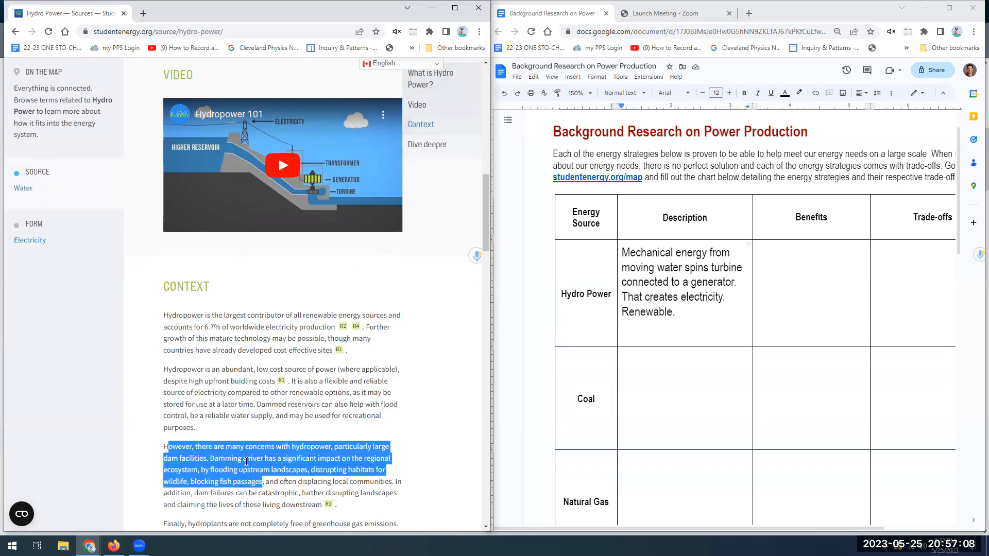
{"action": "left_click", "coordinate": [165, 370]}
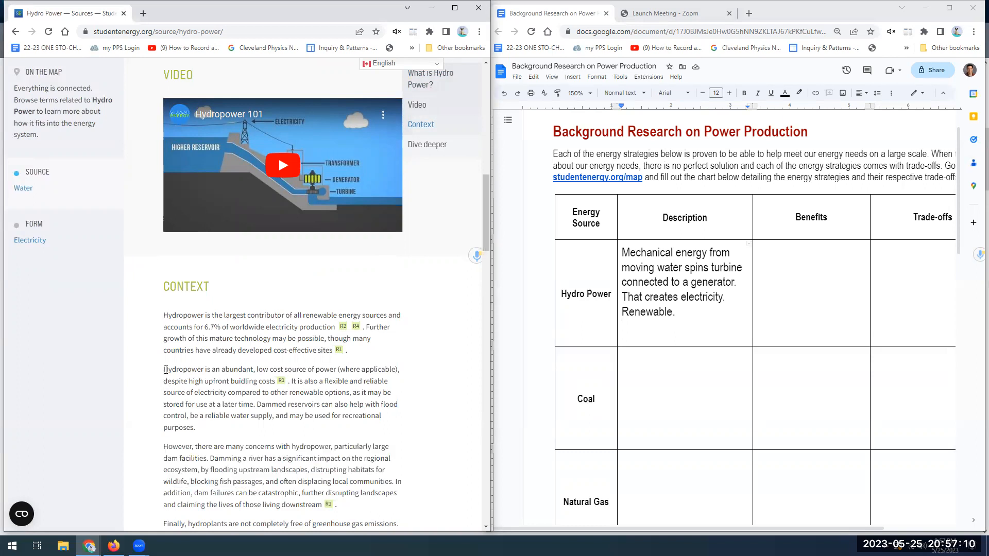
{"action": "left_click_drag", "start_coordinate": [164, 369], "coordinate": [217, 430]}
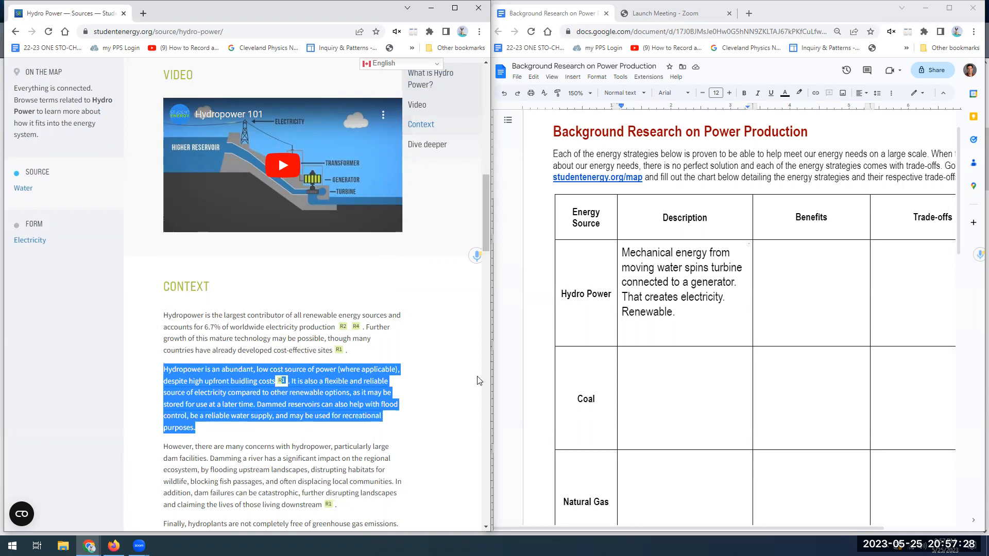
- Start a dashed list in the Hydro Power row's Benefits cell with the item "Renewable"
{"action": "left_click", "coordinate": [762, 252]}
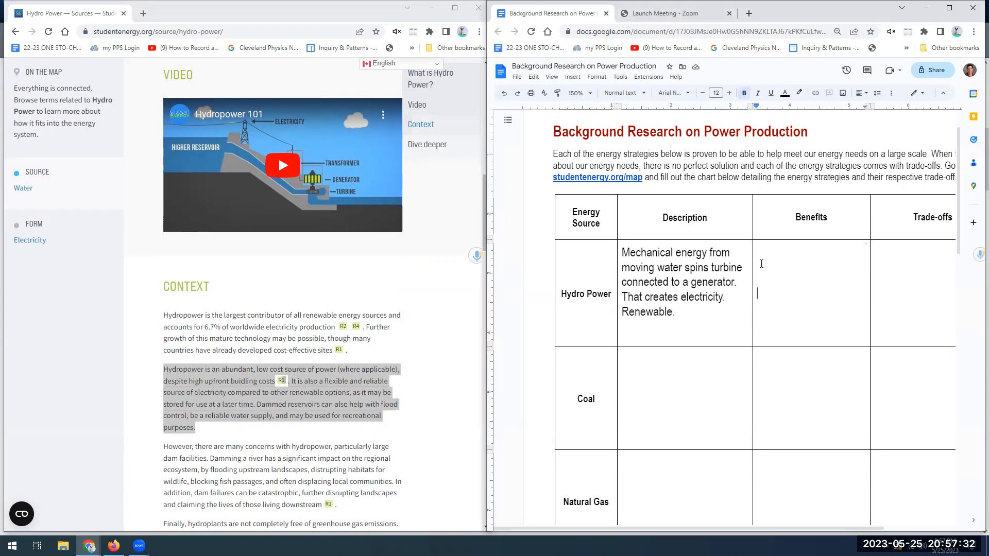
{"action": "type", "text": "Rem"}
{"action": "key", "text": "BackSpace"}
{"action": "key", "text": "BackSpace"}
{"action": "key", "text": "BackSpace"}
{"action": "type", "text": "- Rew"}
{"action": "key", "text": "BackSpace"}
{"action": "type", "text": "newable"}
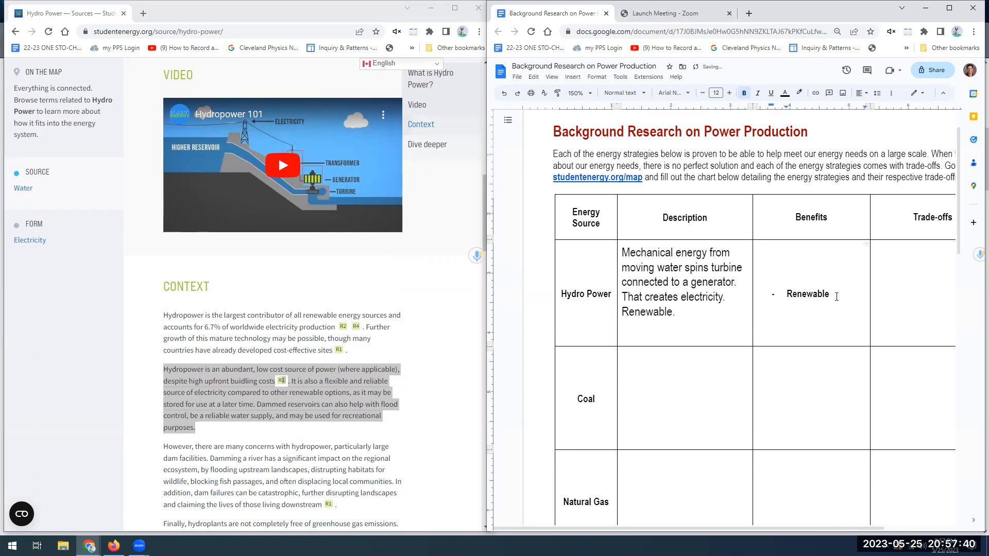
- Set the "Renewable" benefit to font size 14 and remove its bold formatting
{"action": "left_click_drag", "start_coordinate": [835, 297], "coordinate": [727, 255]}
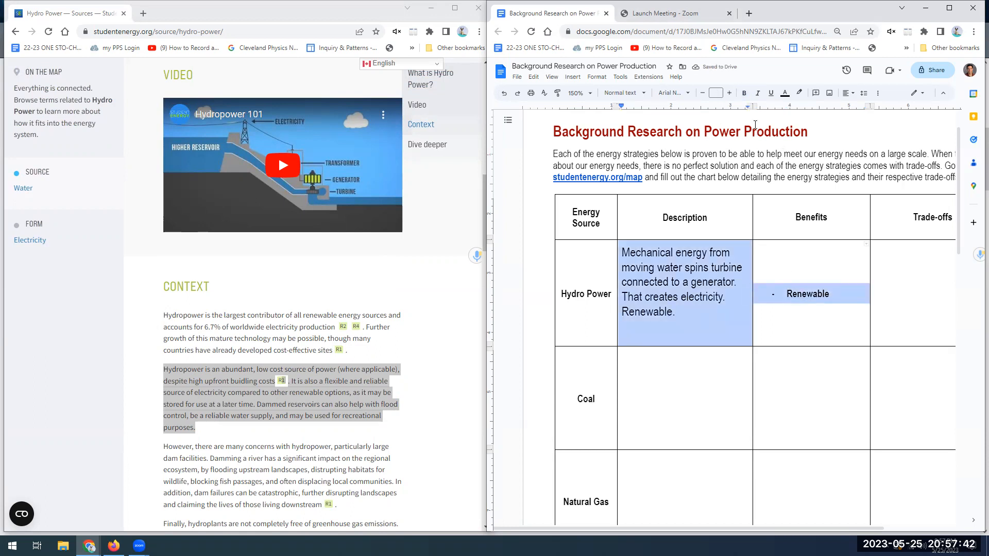
{"action": "left_click", "coordinate": [876, 326]}
{"action": "left_click_drag", "start_coordinate": [839, 294], "coordinate": [786, 289]}
{"action": "left_click", "coordinate": [729, 92]}
{"action": "left_click", "coordinate": [729, 93]}
{"action": "left_click", "coordinate": [744, 94]}
{"action": "key", "text": "Right"}
- Add "Low cost" as the second item in the Hydro Power benefits list
{"action": "key", "text": "Return"}
{"action": "type", "text": "C"}
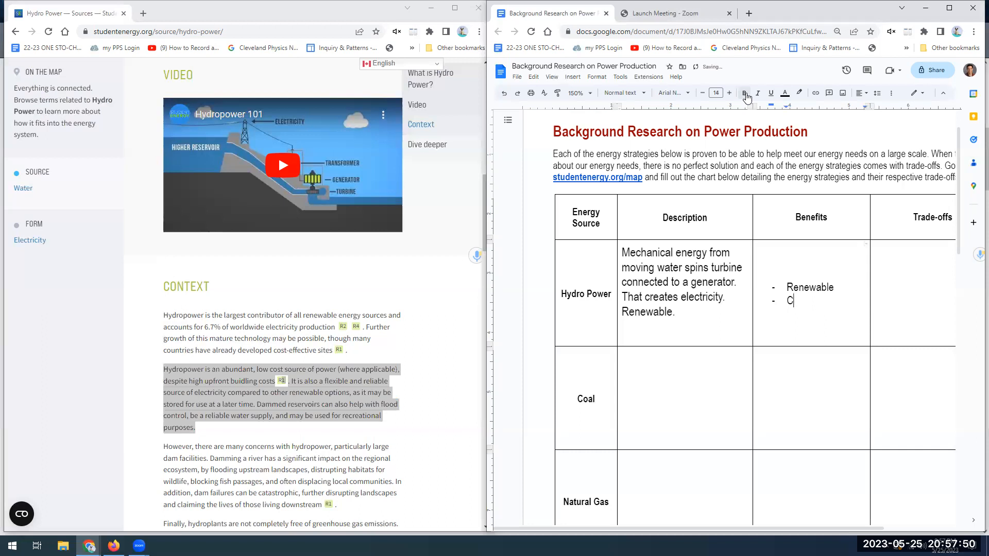
{"action": "key", "text": "BackSpace"}
{"action": "type", "text": "Low ocst"}
{"action": "key", "text": "BackSpace"}
{"action": "key", "text": "BackSpace"}
{"action": "key", "text": "BackSpace"}
{"action": "key", "text": "BackSpace"}
{"action": "type", "text": "cost"}
- Add "Flexible and reliable" as the third item in the Hydro Power benefits list
{"action": "key", "text": "Return"}
{"action": "type", "text": "Flexible and relaib"}
{"action": "key", "text": "BackSpace"}
{"action": "key", "text": "BackSpace"}
{"action": "key", "text": "BackSpace"}
{"action": "type", "text": "iable"}
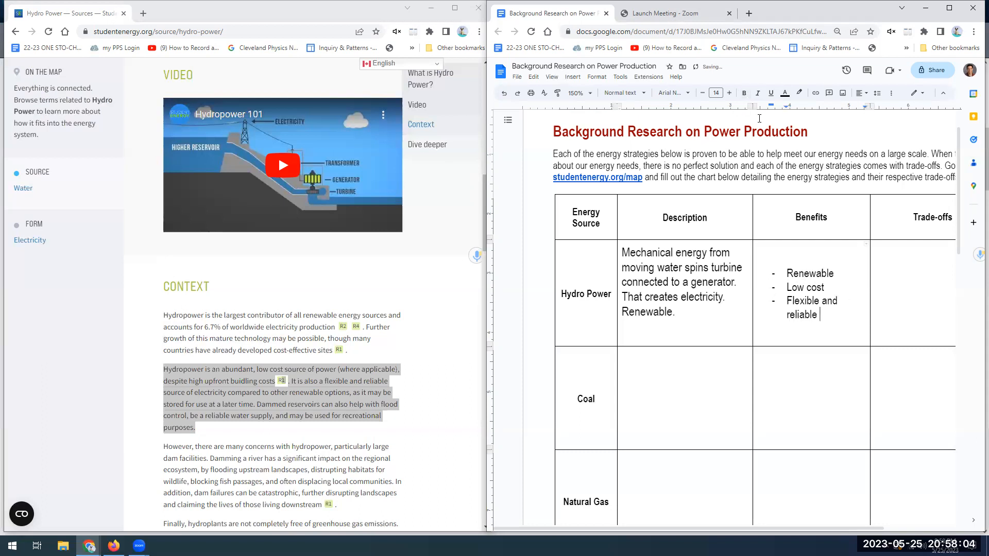
{"action": "mouse_move", "coordinate": [828, 317]}
{"action": "left_mouse_down"}
{"action": "mouse_move", "coordinate": [780, 288]}
{"action": "mouse_move", "coordinate": [780, 272]}
{"action": "left_mouse_up"}
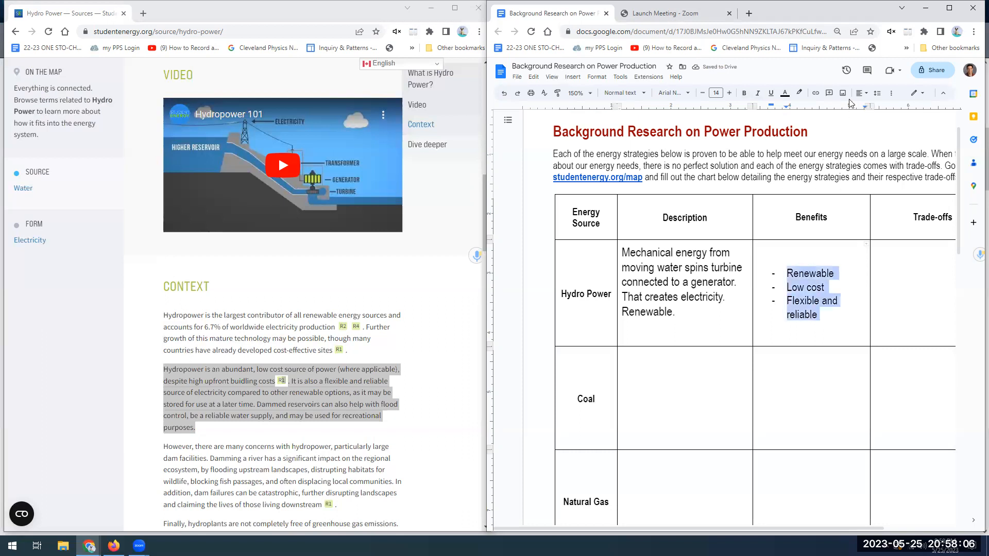
{"action": "left_click", "coordinate": [891, 92]}
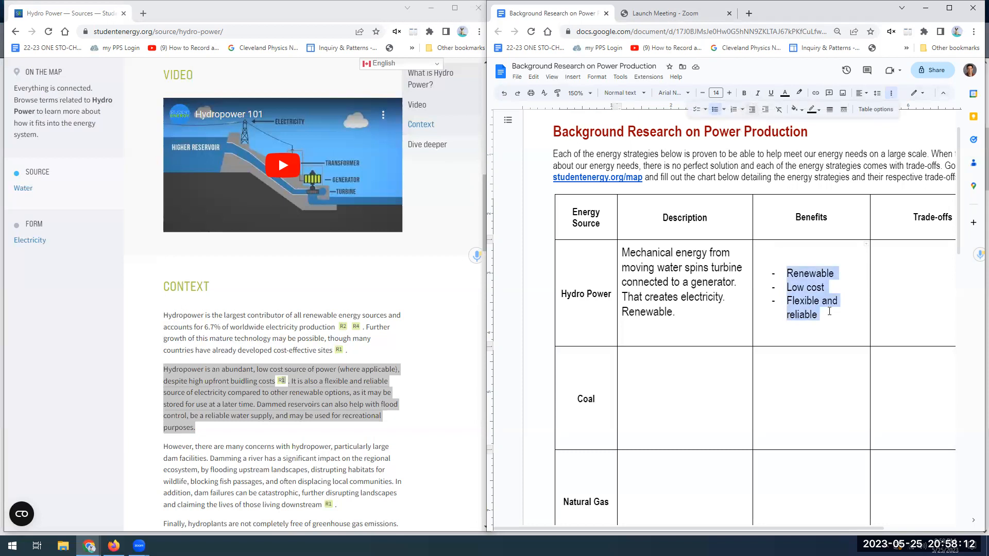
{"action": "left_click", "coordinate": [829, 312]}
- End the "Flexible and reliable" item with a period and add the benefit "Can help with flood control."
{"action": "key", "text": "Home"}
{"action": "key", "text": "Right"}
{"action": "key", "text": "Right"}
{"action": "key", "text": "Right"}
{"action": "key", "text": "Right"}
{"action": "key", "text": "Right"}
{"action": "key", "text": "Right"}
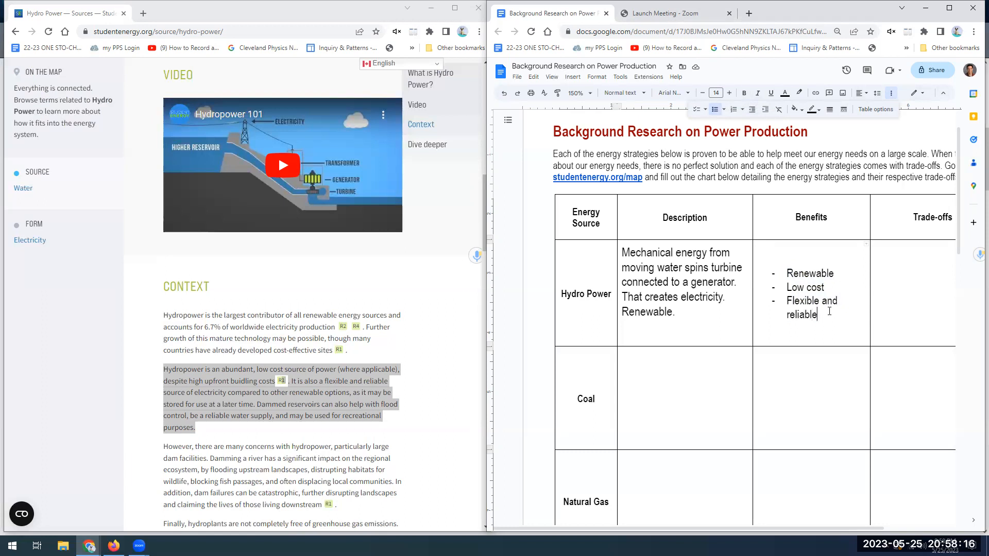
{"action": "type", "text": "."}
{"action": "key", "text": "Return"}
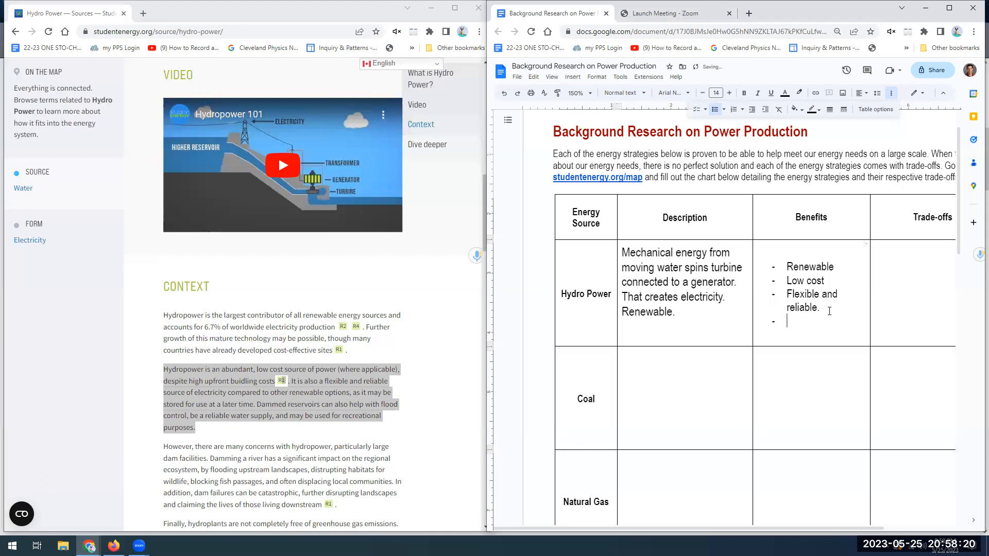
{"action": "type", "text": "Can help with flood control."}
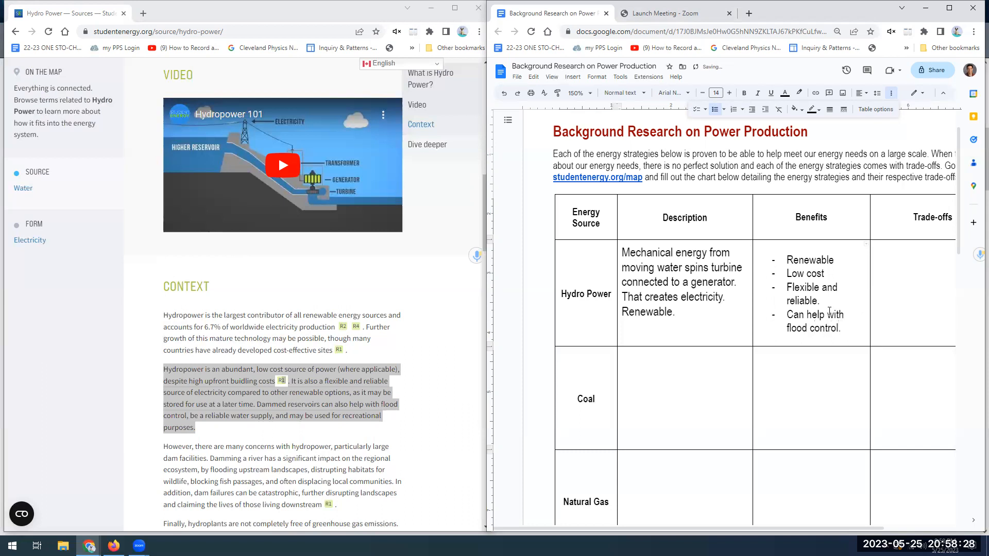
- Add "Recreational use possible." as the last item in the Hydro Power benefits list
{"action": "key", "text": "Return"}
{"action": "type", "text": "Rece"}
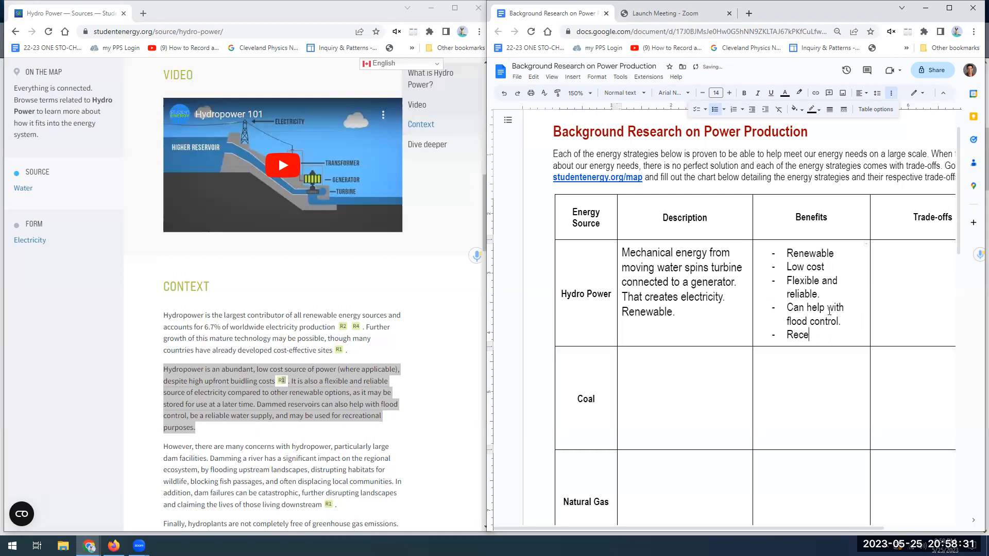
{"action": "key", "text": "BackSpace"}
{"action": "type", "text": "reational use possible."}
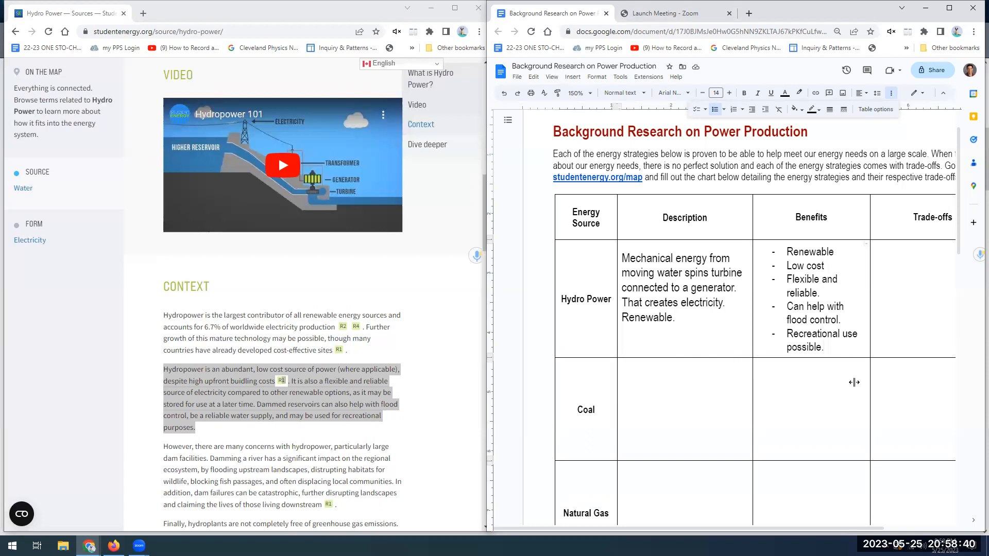
- Enter "-Negative impacts on ecosystem." as the first trade-off of Hydro Power, based on the concerns in the article's Context section
{"action": "left_click_drag", "start_coordinate": [674, 529], "coordinate": [740, 528]}
{"action": "scroll", "coordinate": [276, 389], "scroll_direction": "down", "scroll_amount": 2}
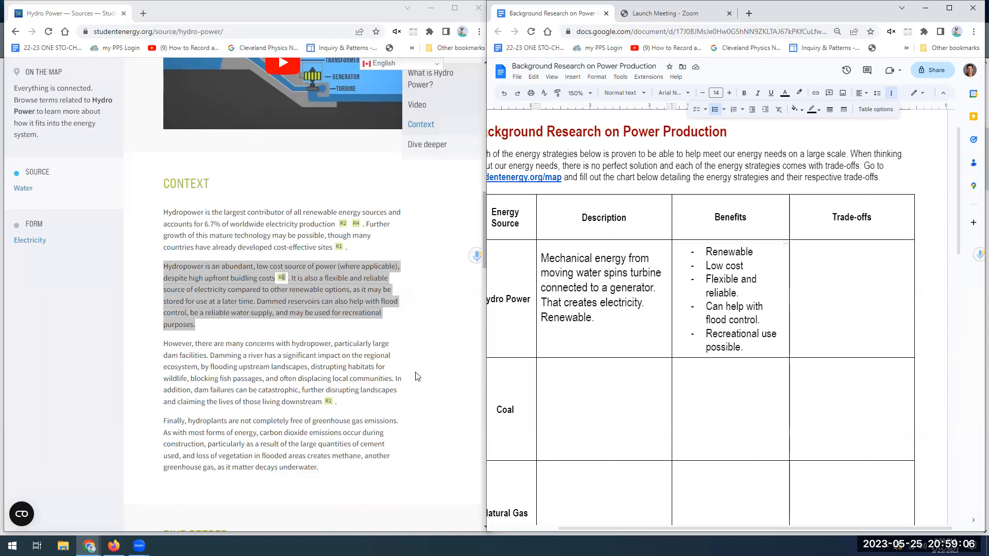
{"action": "left_click", "coordinate": [803, 252]}
{"action": "type", "text": "-"}
{"action": "key", "text": "BackSpace"}
{"action": "type", "text": "Negat"}
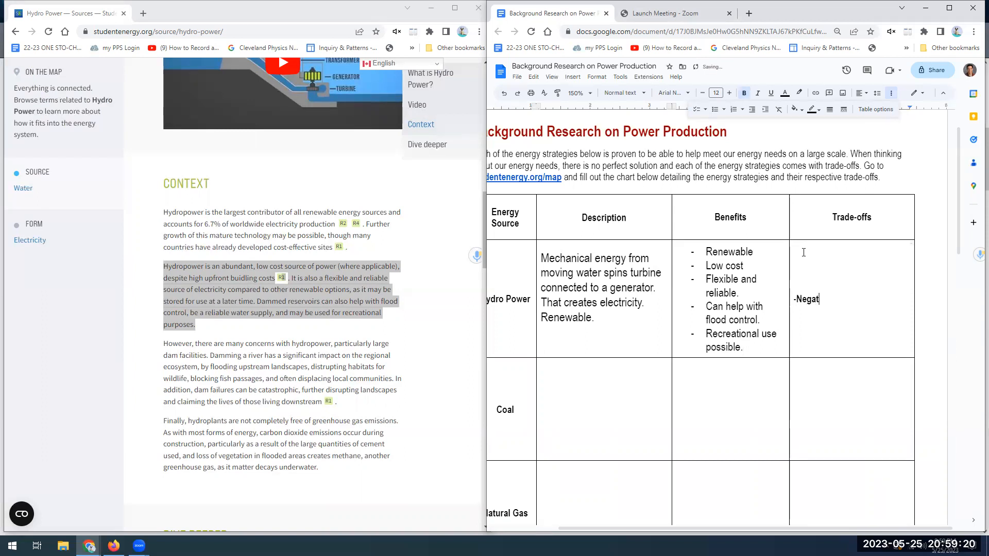
{"action": "type", "text": "ive impacts on ecosystem"}
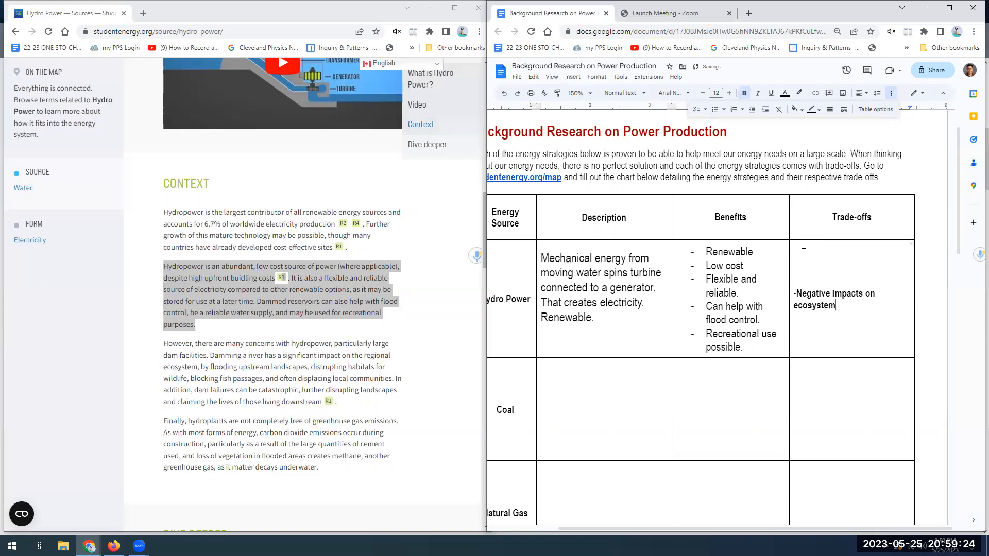
{"action": "type", "text": ","}
{"action": "key", "text": "BackSpace"}
{"action": "key", "text": "BackSpace"}
{"action": "type", "text": "."}
{"action": "key", "text": "Return"}
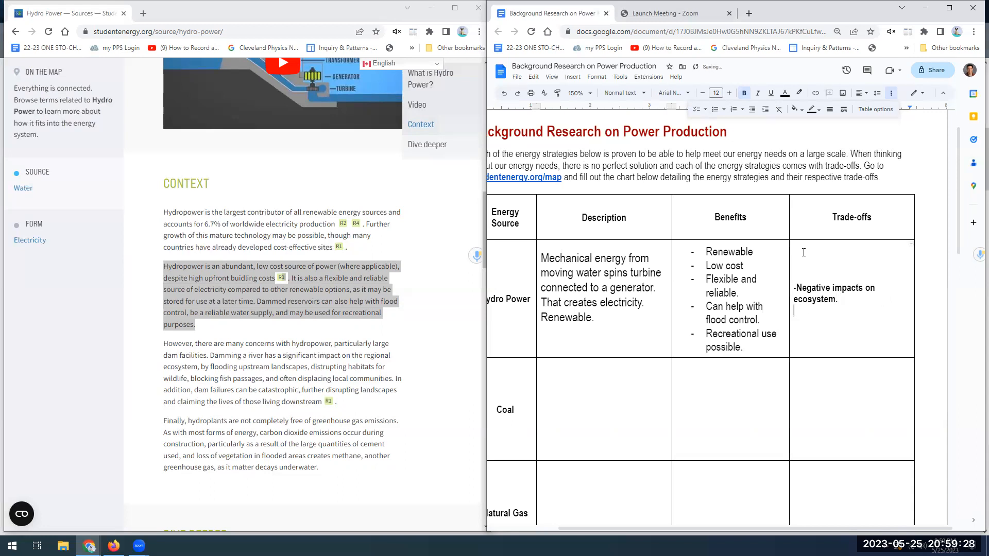
- Add "- Displaces local communities" on a new line in the Hydro Power trade-offs cell
{"action": "key", "text": "BackSpace"}
{"action": "key", "text": "Return"}
{"action": "type", "text": "- Di"}
{"action": "type", "text": "splacement"}
{"action": "key", "text": "BackSpace"}
{"action": "key", "text": "BackSpace"}
{"action": "key", "text": "BackSpace"}
{"action": "key", "text": "BackSpace"}
{"action": "type", "text": "s local communities"}
- Add "- Failures can be catastrophic" as the third Hydro Power trade-off
{"action": "key", "text": "Return"}
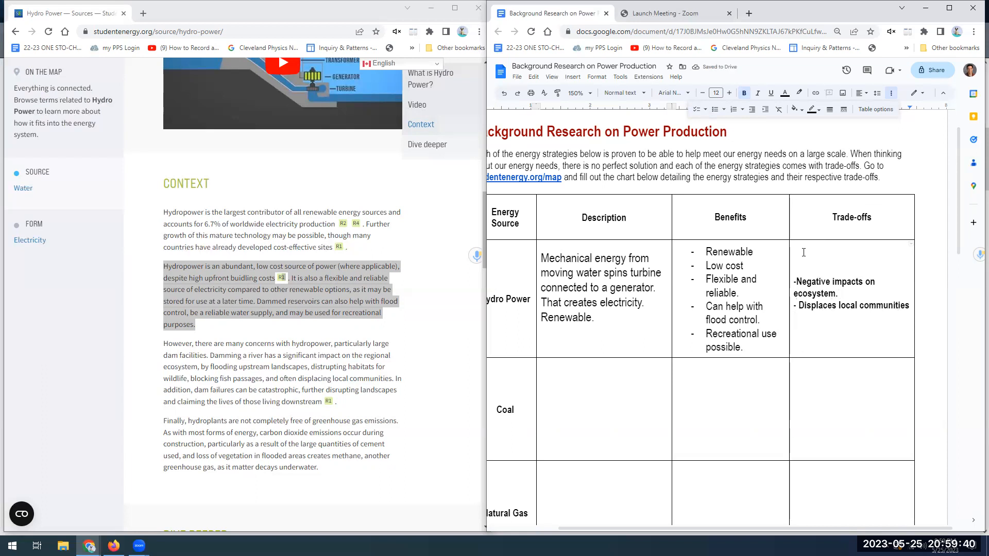
{"action": "type", "text": "- Failures can be catastrophic"}
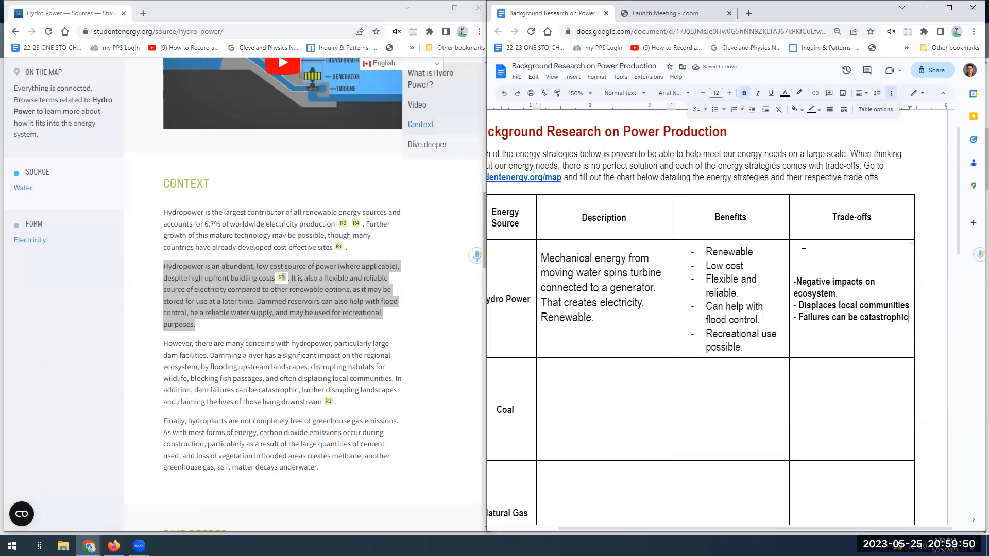
{"action": "key", "text": "Return"}
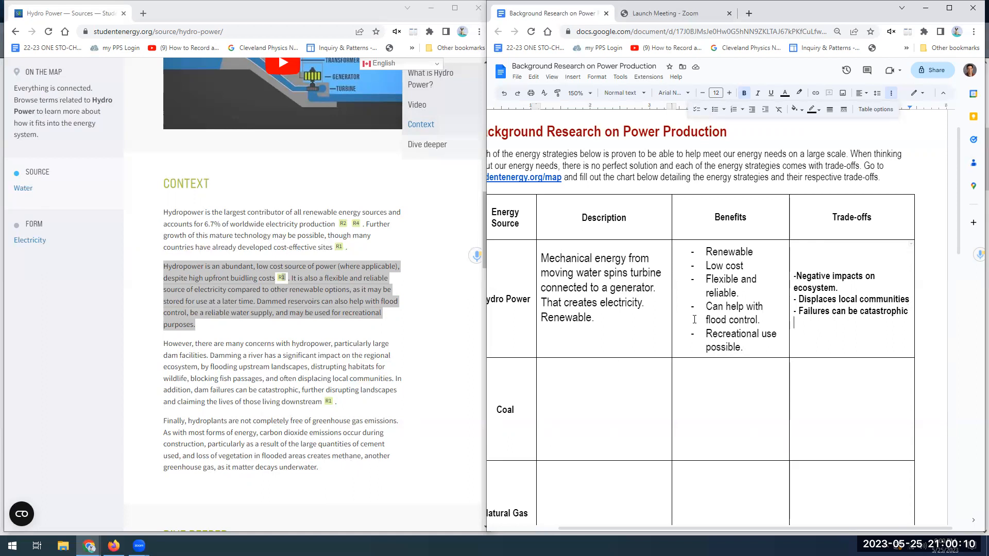
- Add the trade-off "- Not fully CO2 free (construction and plant destruction)" for Hydro Power, with the 2 as a subscript
{"action": "type", "text": "- Not fully CO"}
{"action": "key", "text": "ctrl+comma"}
{"action": "type", "text": "2"}
{"action": "key", "text": "ctrl+comma"}
{"action": "type", "text": "free (cons"}
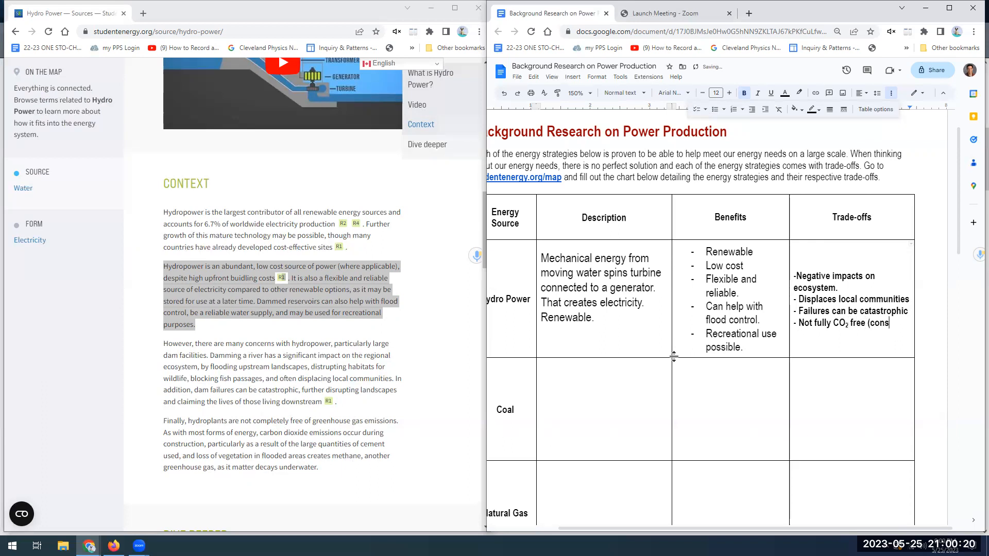
{"action": "type", "text": "truction and plant destruction)"}
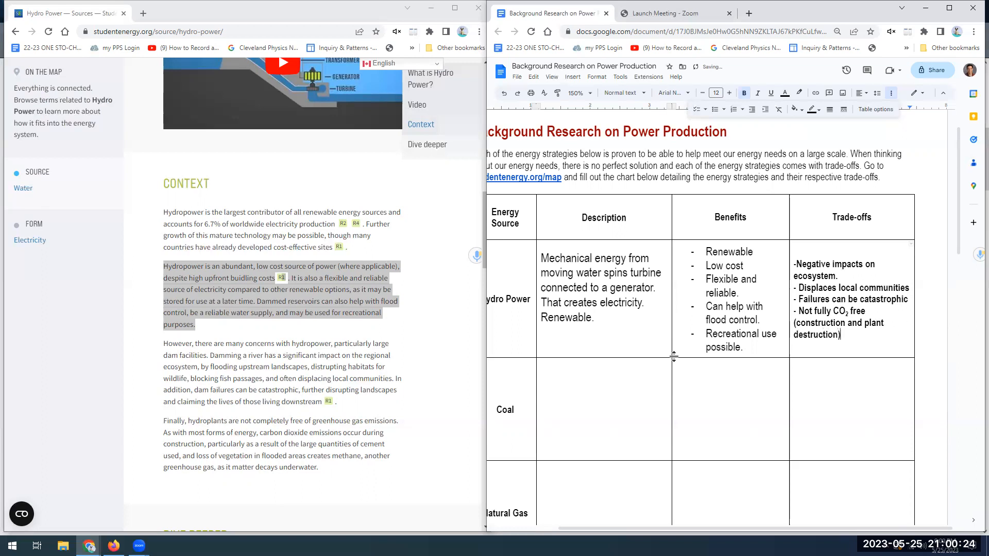
- Set all the Hydro Power trade-offs text to font size 13 and remove its bold formatting
{"action": "left_click_drag", "start_coordinate": [844, 335], "coordinate": [794, 259]}
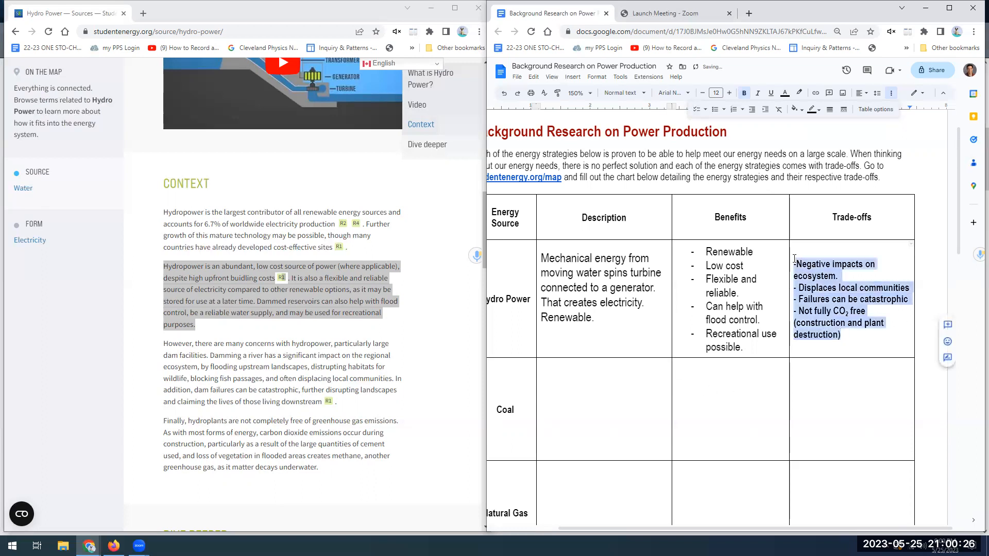
{"action": "left_click", "coordinate": [729, 92]}
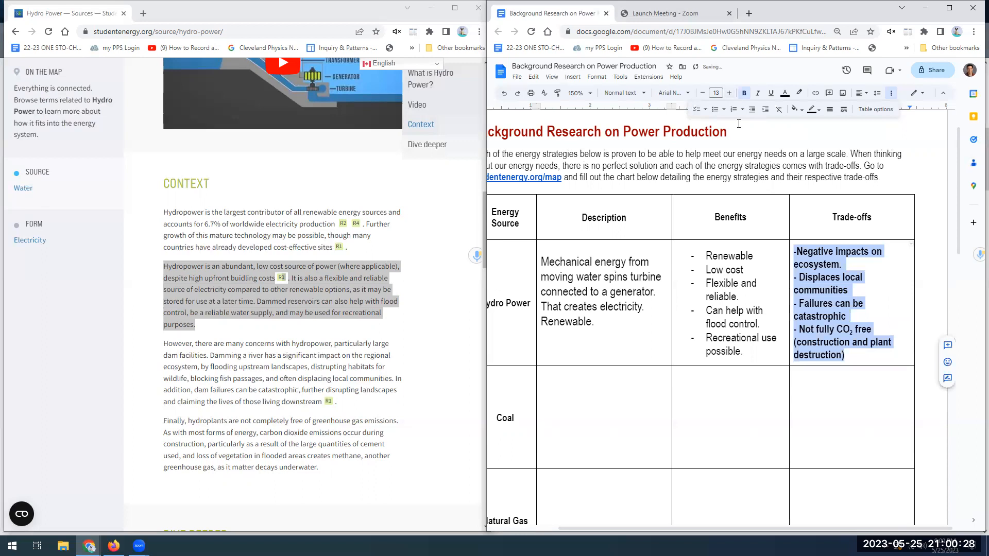
{"action": "left_click", "coordinate": [744, 92]}
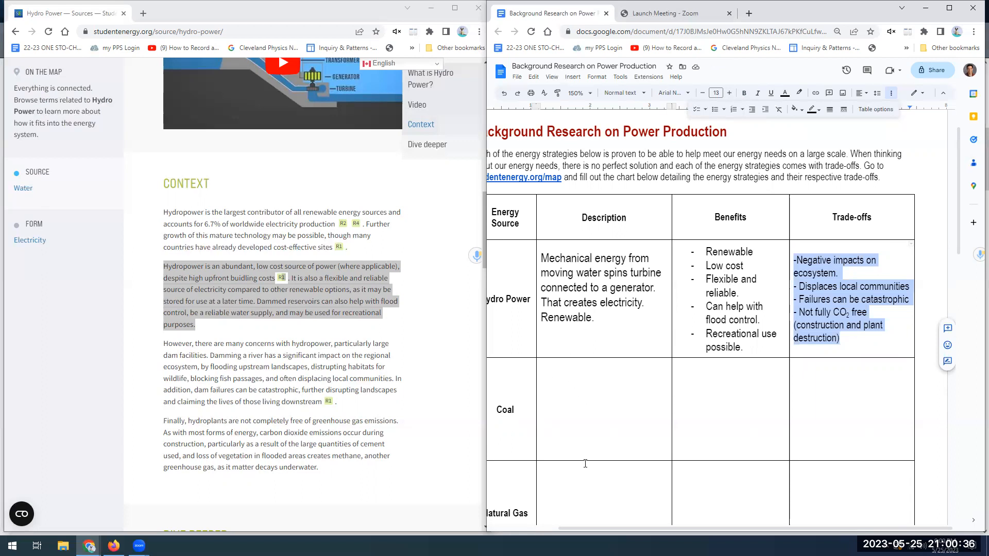
- Look through the remaining energy source rows of the chart, from Coal to Wave / Tidal Power, and return to the hydropower article
{"action": "left_click_drag", "start_coordinate": [596, 535], "coordinate": [551, 535]}
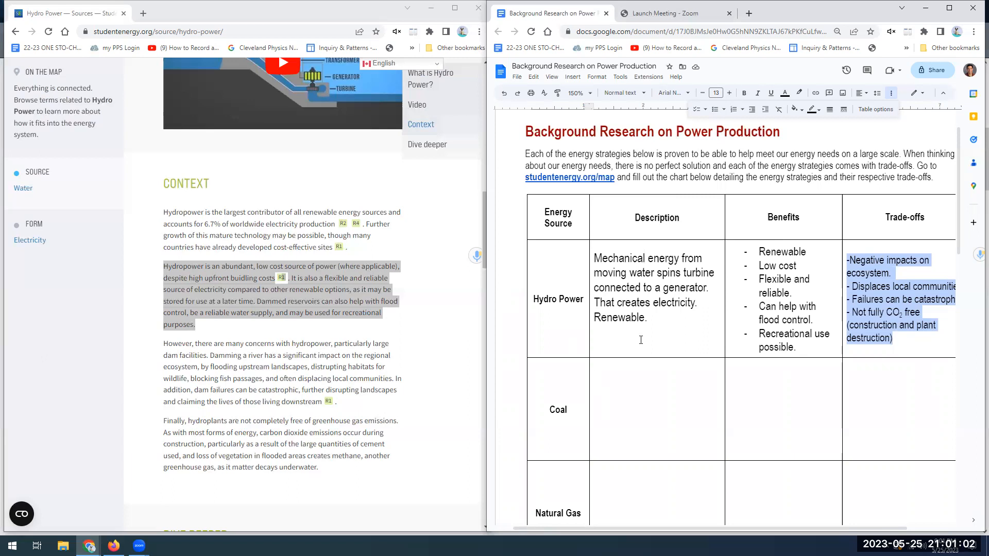
{"action": "scroll", "coordinate": [640, 340], "scroll_direction": "down", "scroll_amount": 4}
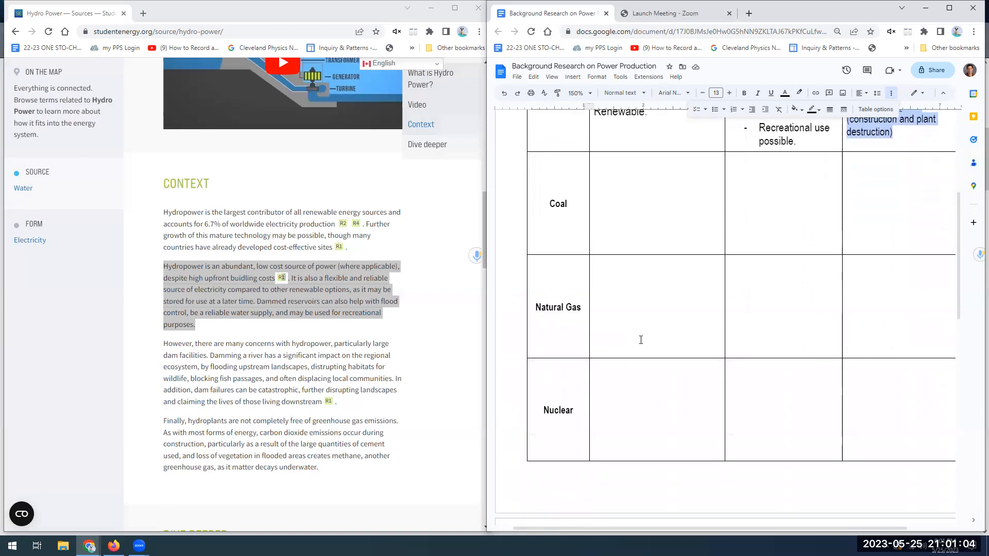
{"action": "scroll", "coordinate": [640, 340], "scroll_direction": "down", "scroll_amount": 10}
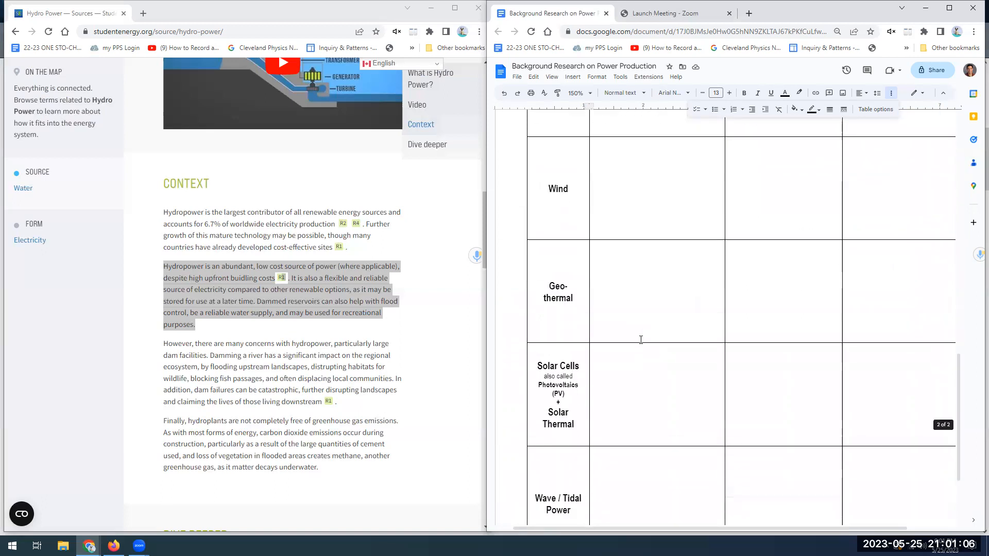
{"action": "scroll", "coordinate": [641, 340], "scroll_direction": "down", "scroll_amount": 3}
{"action": "scroll", "coordinate": [641, 340], "scroll_direction": "up", "scroll_amount": 13}
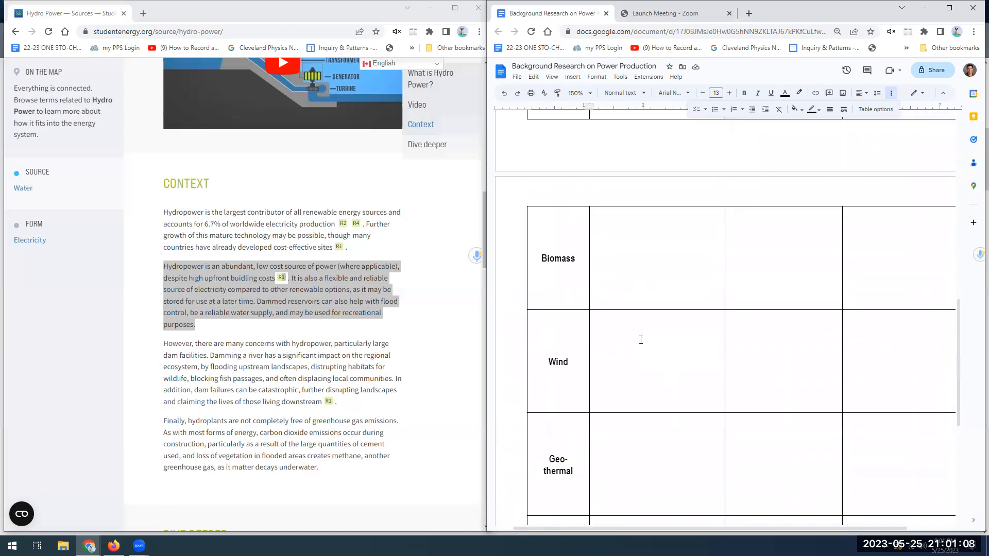
{"action": "scroll", "coordinate": [641, 340], "scroll_direction": "up", "scroll_amount": 5}
{"action": "scroll", "coordinate": [640, 339], "scroll_direction": "down", "scroll_amount": 1}
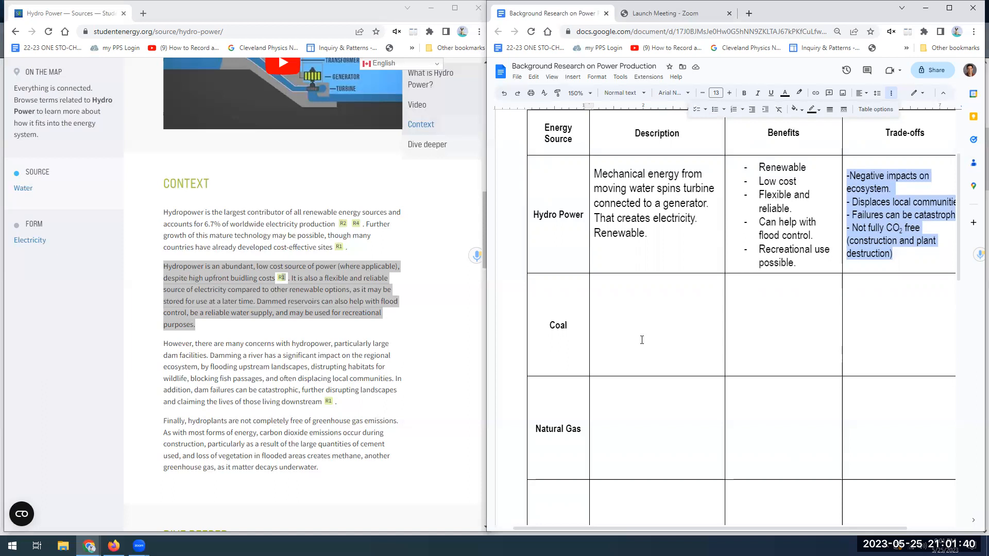
{"action": "scroll", "coordinate": [641, 339], "scroll_direction": "down", "scroll_amount": 10}
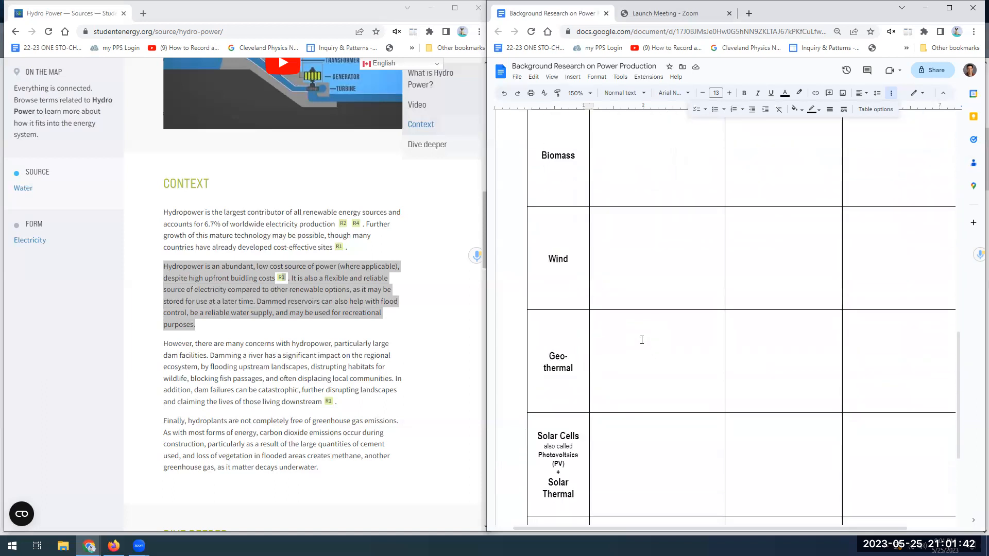
{"action": "scroll", "coordinate": [642, 340], "scroll_direction": "down", "scroll_amount": 2}
{"action": "scroll", "coordinate": [642, 340], "scroll_direction": "up", "scroll_amount": 10}
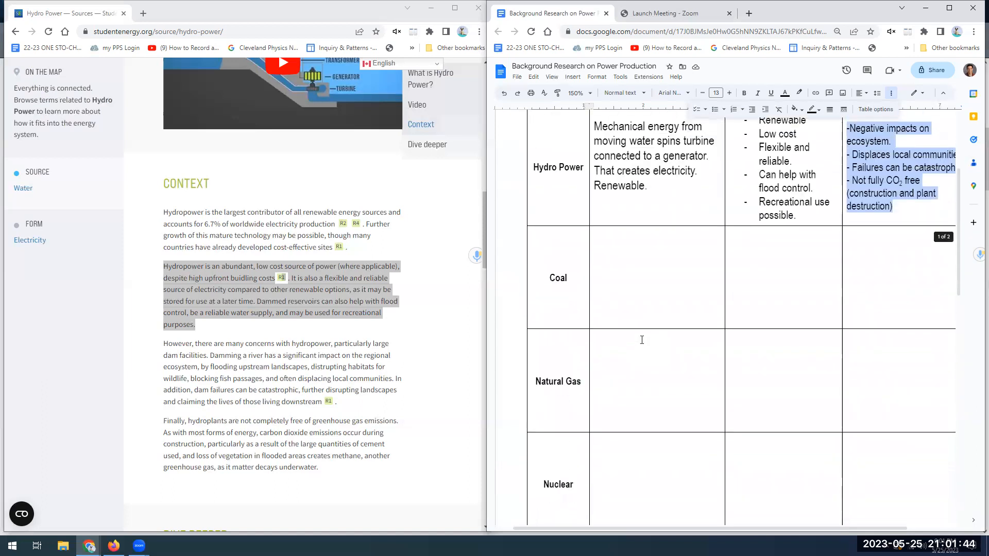
{"action": "scroll", "coordinate": [641, 340], "scroll_direction": "up", "scroll_amount": 3}
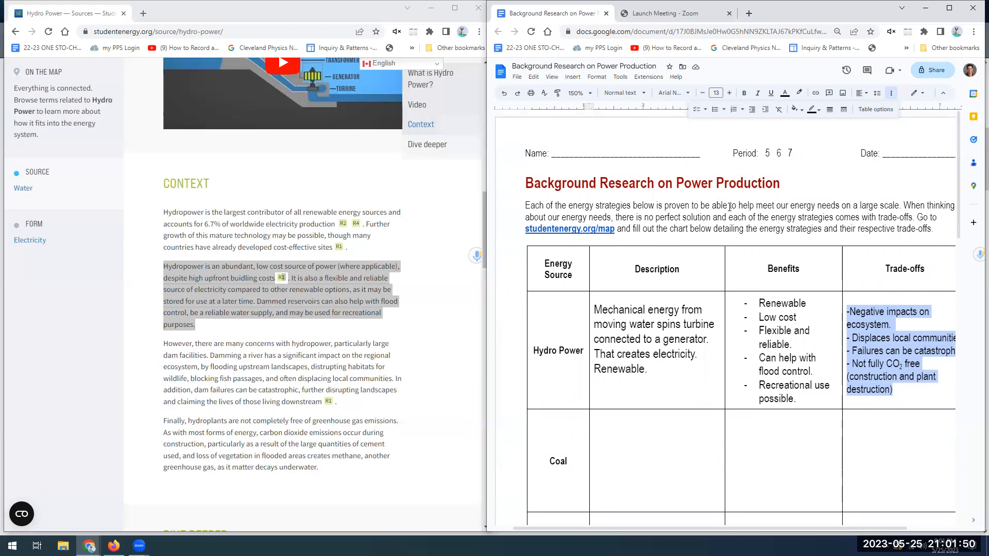
{"action": "left_click", "coordinate": [388, 458]}
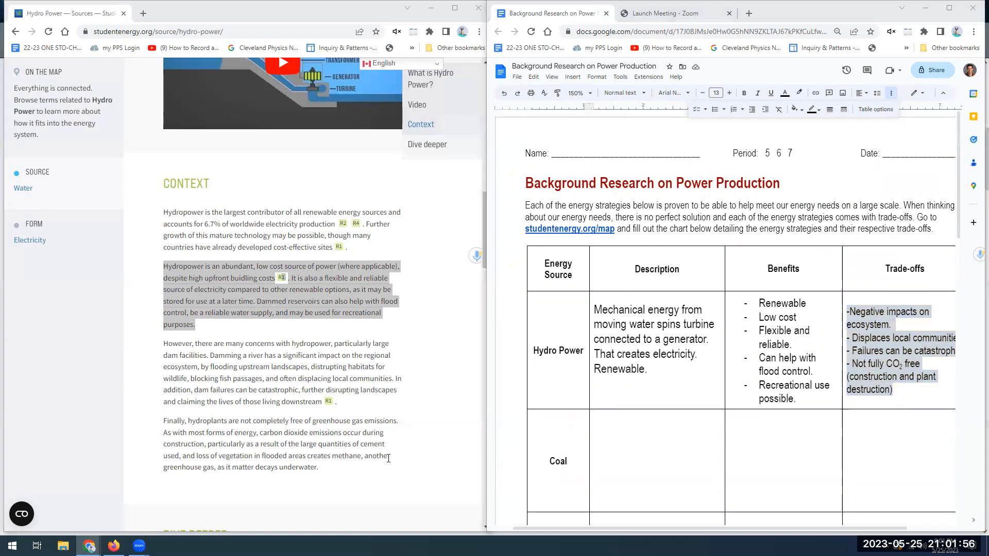